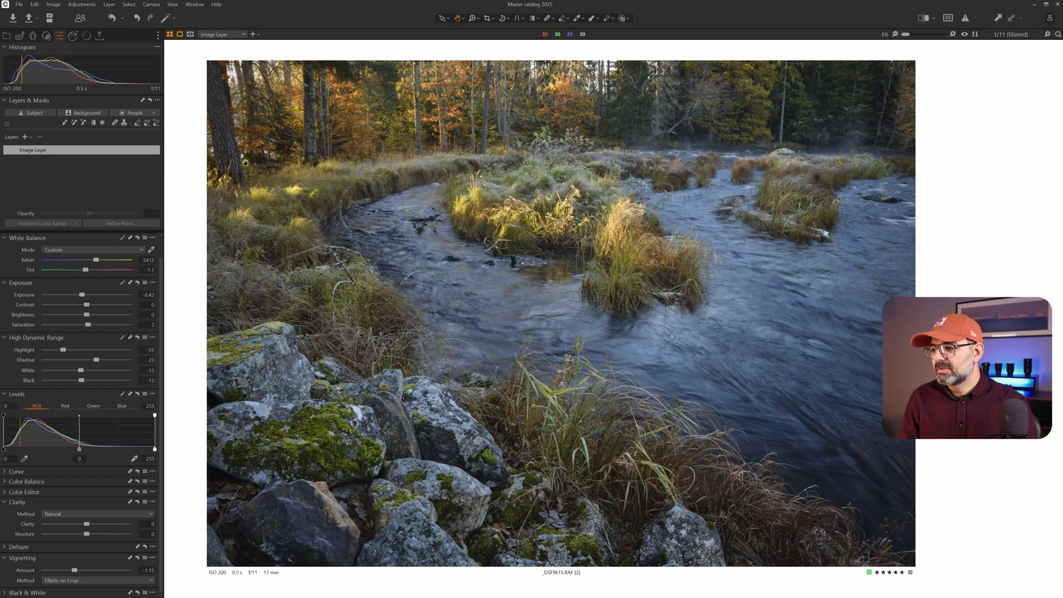
# Compare the edited photo with its unedited version
pyautogui.press('y')
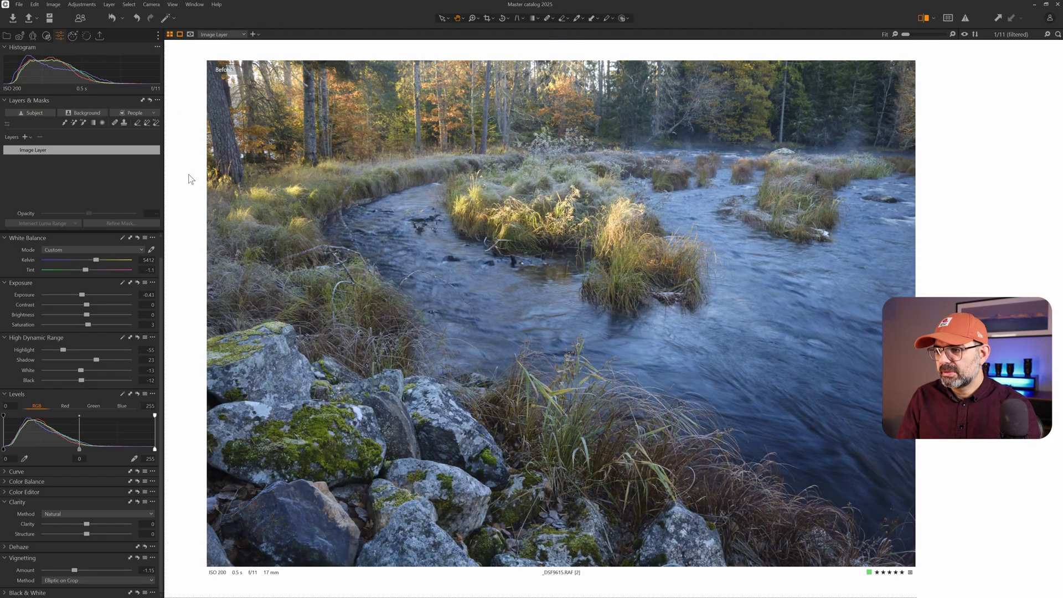
pyautogui.press('y')
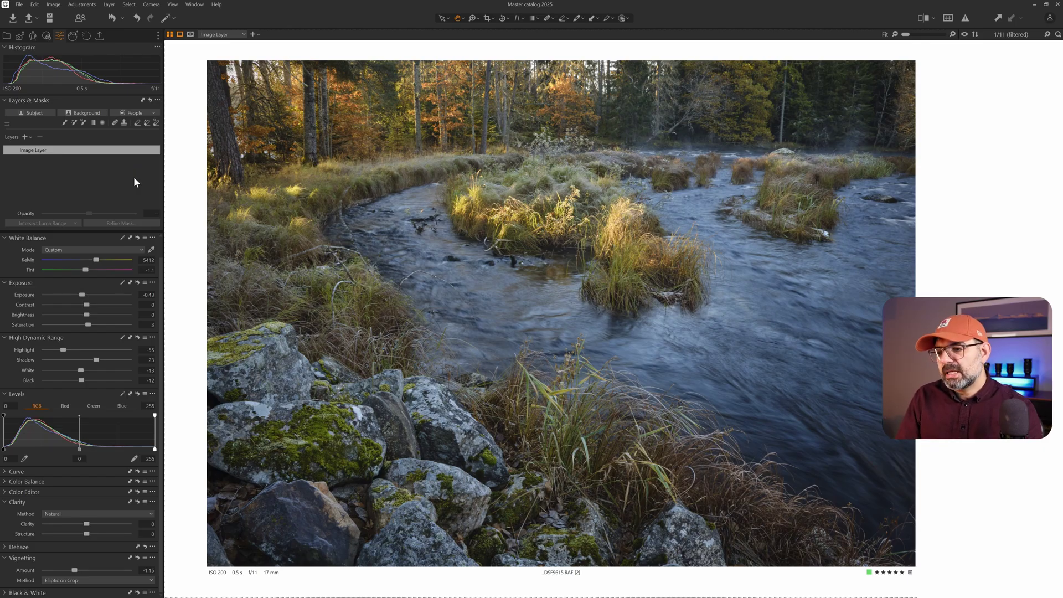
# Add a linear gradient mask over the foreground stones with exposure -0.29, contrast 17 and highlight -20
pyautogui.press('l')
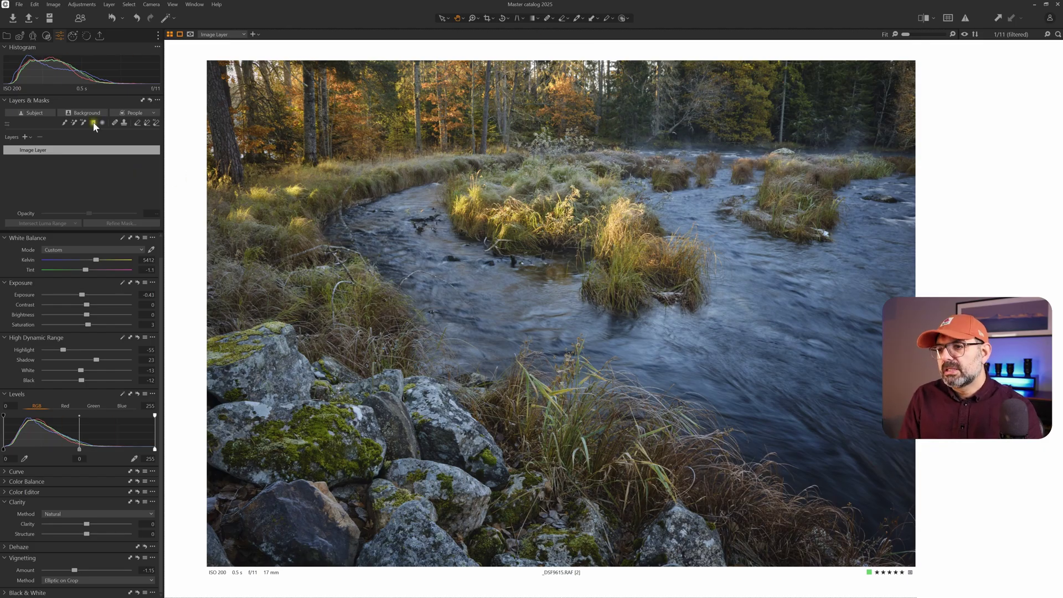
pyautogui.moveTo(343, 477); pyautogui.dragTo(457, 256)
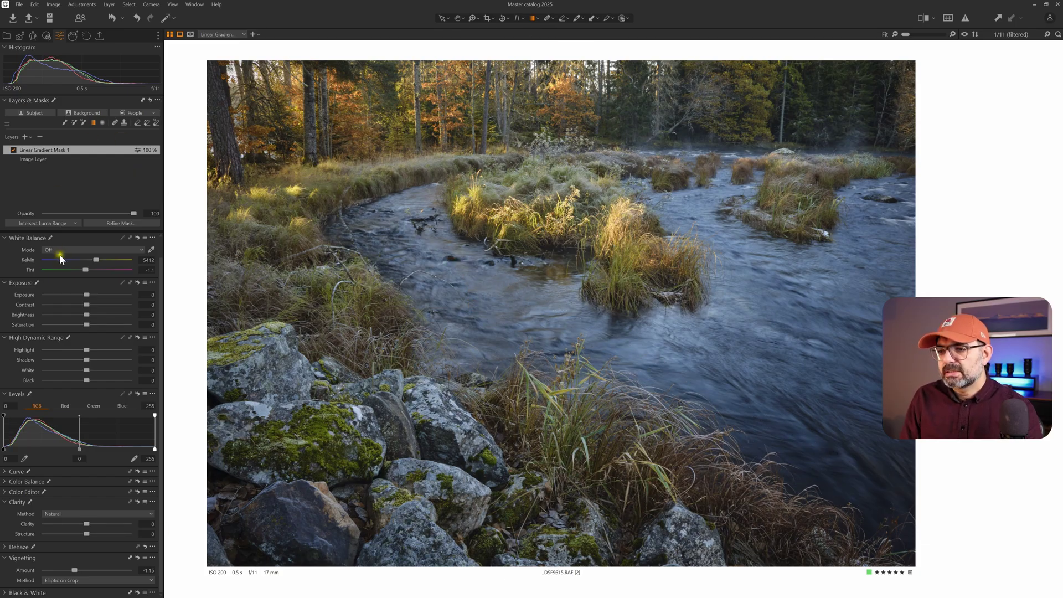
pyautogui.moveTo(85, 294); pyautogui.dragTo(88, 308)
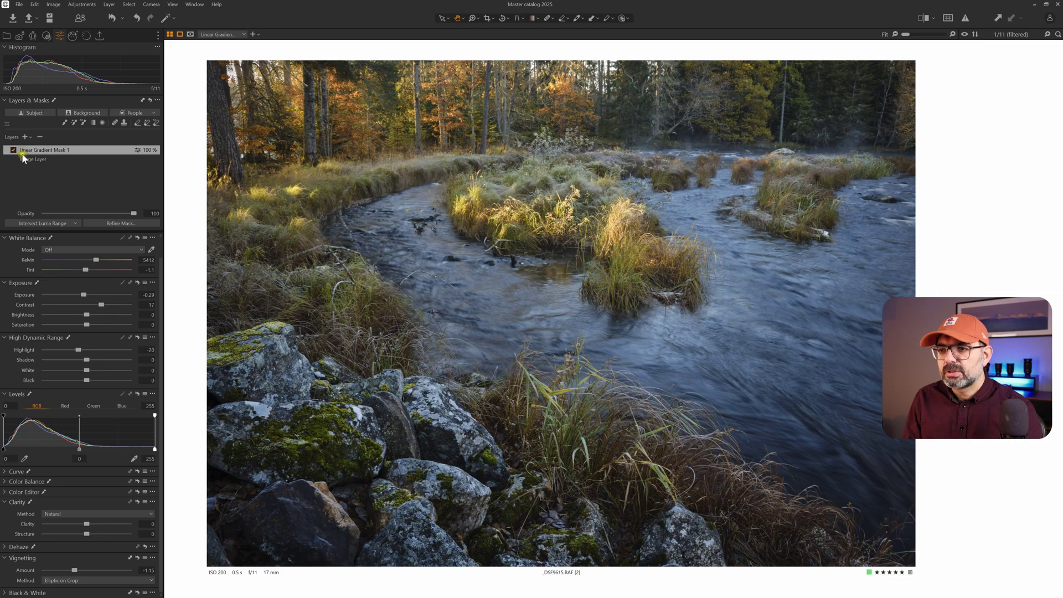
# Rename the linear gradient layer as Stones
pyautogui.click(52, 153)
pyautogui.write('Stones')
pyautogui.press('Return')
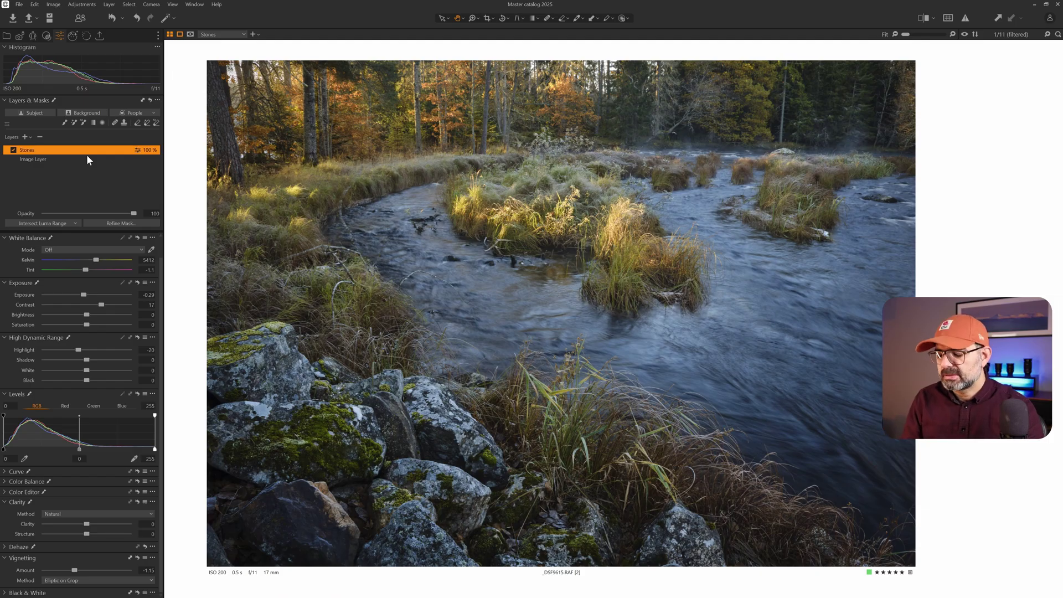
# Create a radial gradient layer named glow and fit its ellipse over the sunlit trees and riverbank at the photo's upper left
pyautogui.press('t')
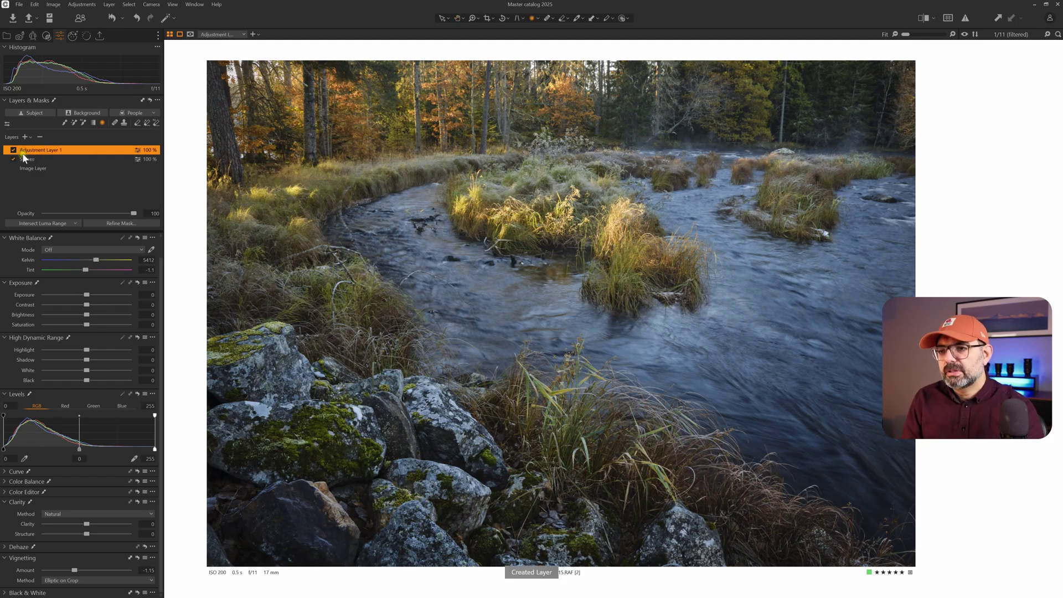
pyautogui.doubleClick(64, 155)
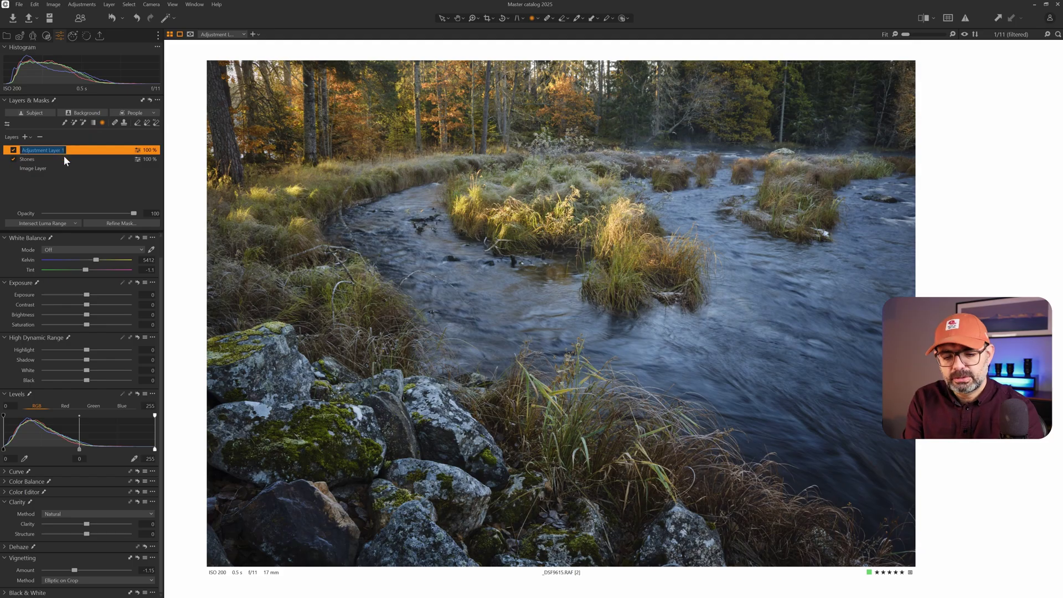
pyautogui.write('glow')
pyautogui.moveTo(393, 110); pyautogui.dragTo(465, 154)
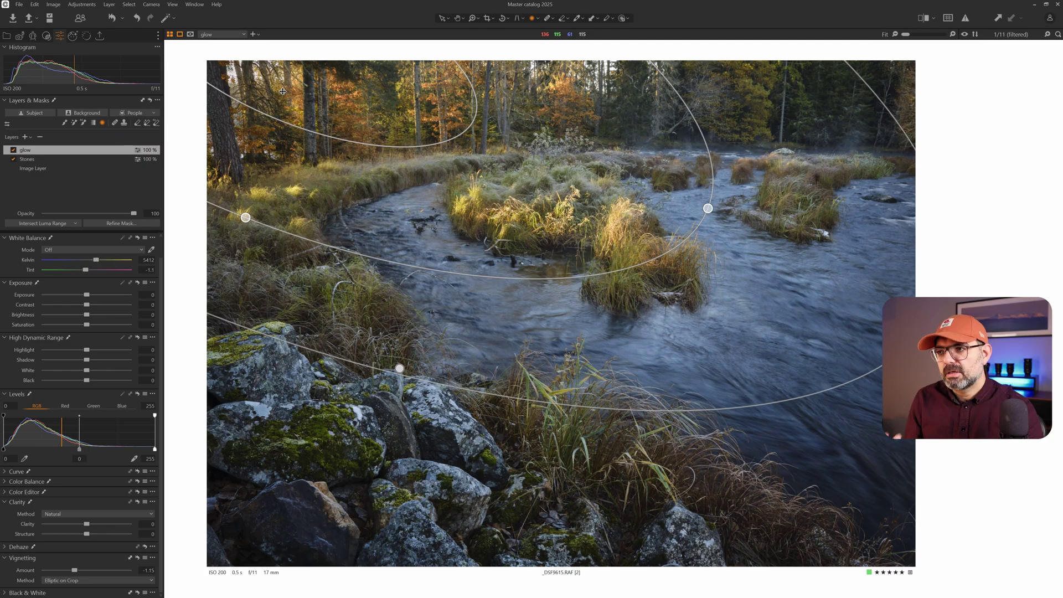
pyautogui.moveTo(290, 118); pyautogui.dragTo(279, 105)
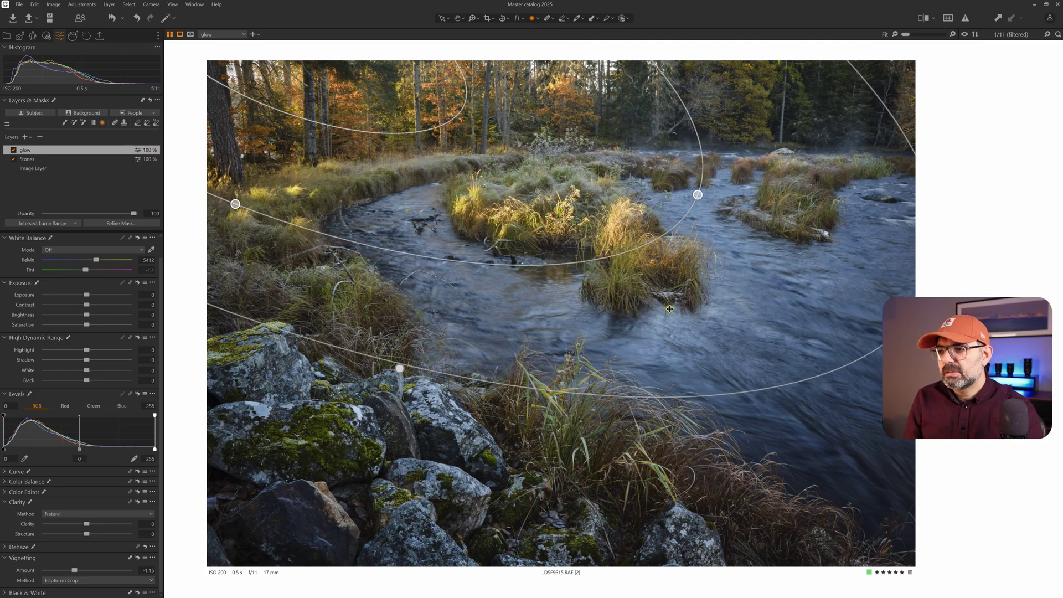
pyautogui.moveTo(309, 161); pyautogui.dragTo(355, 126)
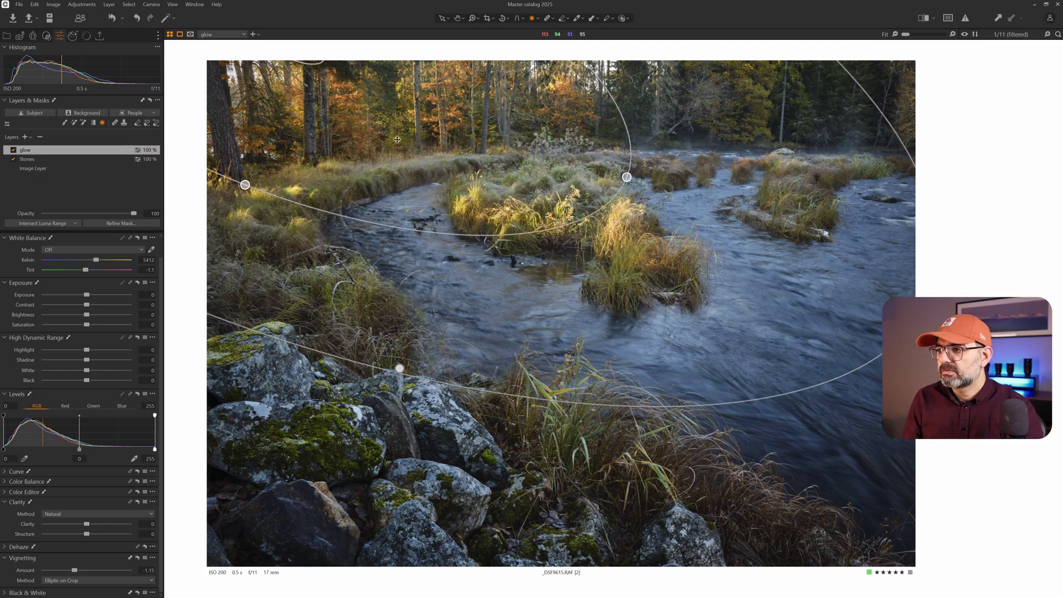
# Warm and brighten the glow layer with Kelvin 5780 and brightness 15, and raise its levels shadow output to 14
pyautogui.moveTo(95, 259); pyautogui.dragTo(105, 312)
pyautogui.doubleClick(94, 294)
pyautogui.click(93, 314)
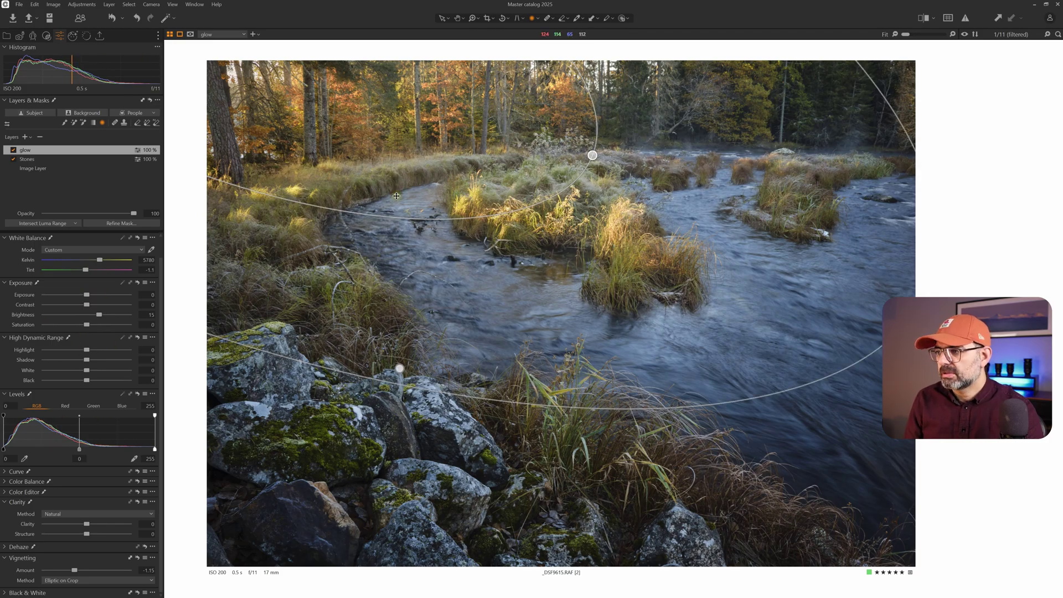
pyautogui.moveTo(4, 415); pyautogui.dragTo(16, 421)
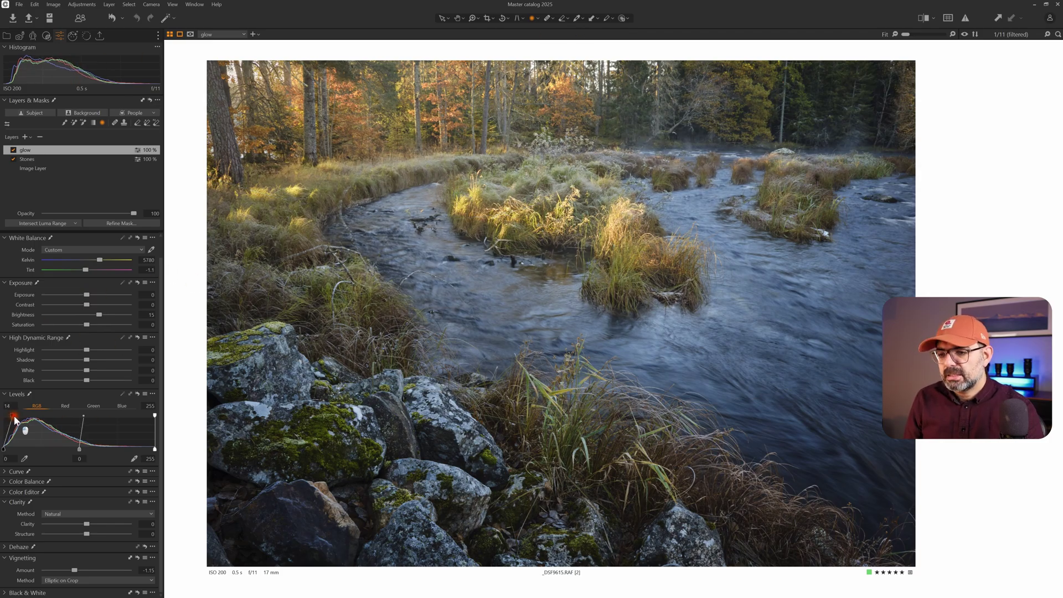
# Add a slightly lifted shadow point to the glow layer's RGB curve and set its clarity to -44
pyautogui.click(43, 472)
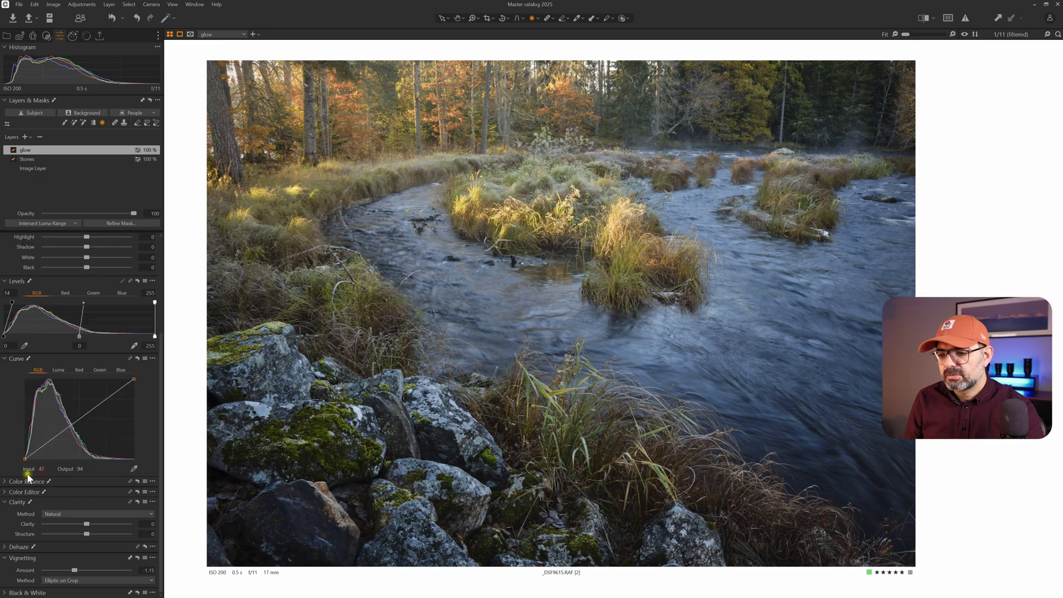
pyautogui.moveTo(25, 459); pyautogui.dragTo(85, 290)
pyautogui.moveTo(86, 524); pyautogui.dragTo(54, 527)
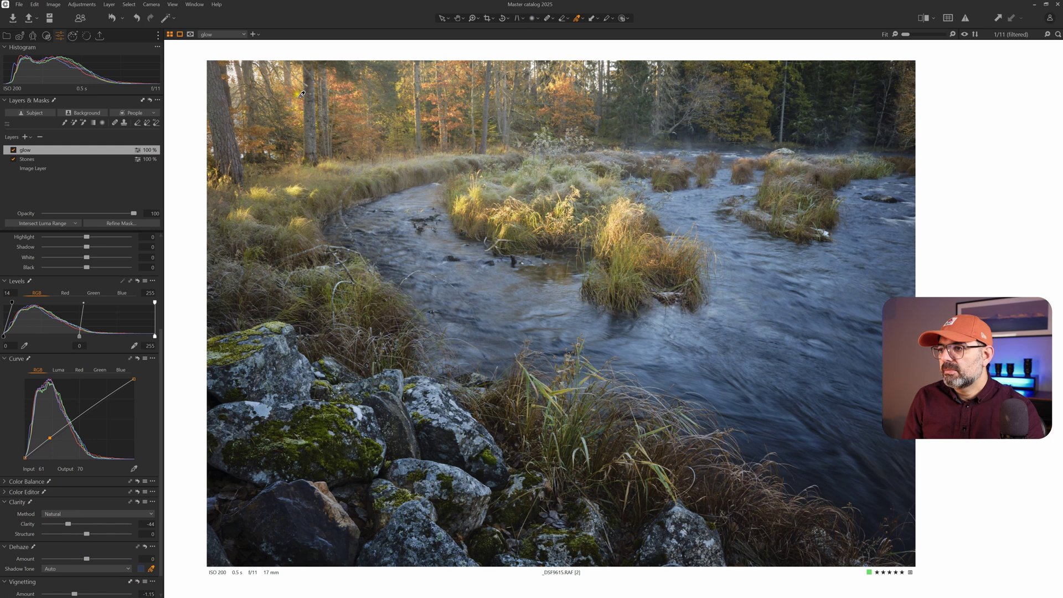
# Set the glow layer's dehaze to -16 with a shadow tone picked from the sunlit trees, keeping opacity at 100
pyautogui.click(303, 119)
pyautogui.moveTo(87, 558); pyautogui.dragTo(77, 560)
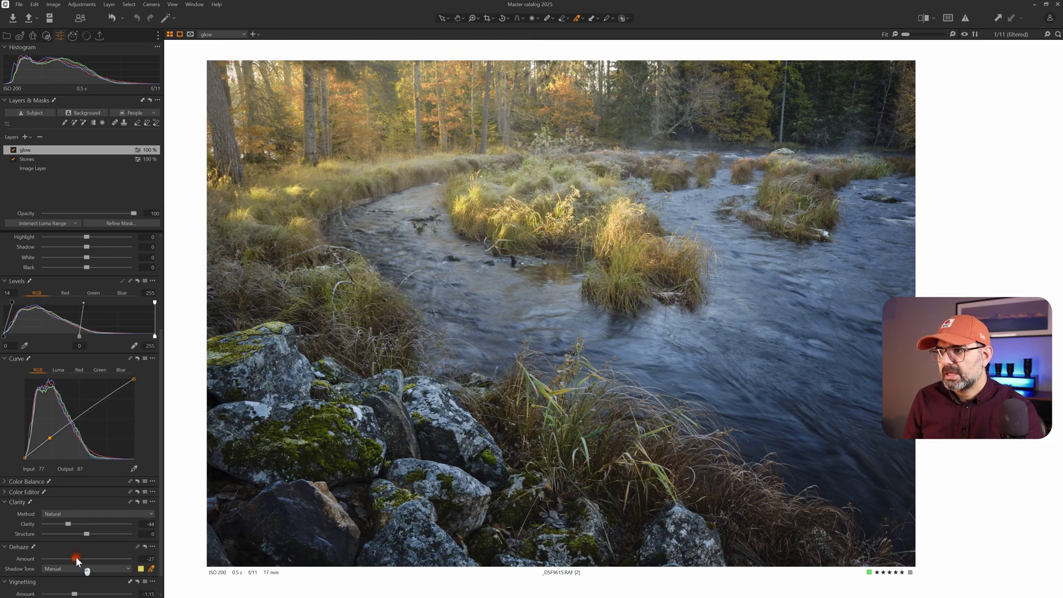
pyautogui.moveTo(76, 558); pyautogui.dragTo(80, 559)
pyautogui.moveTo(133, 213); pyautogui.dragTo(251, 212)
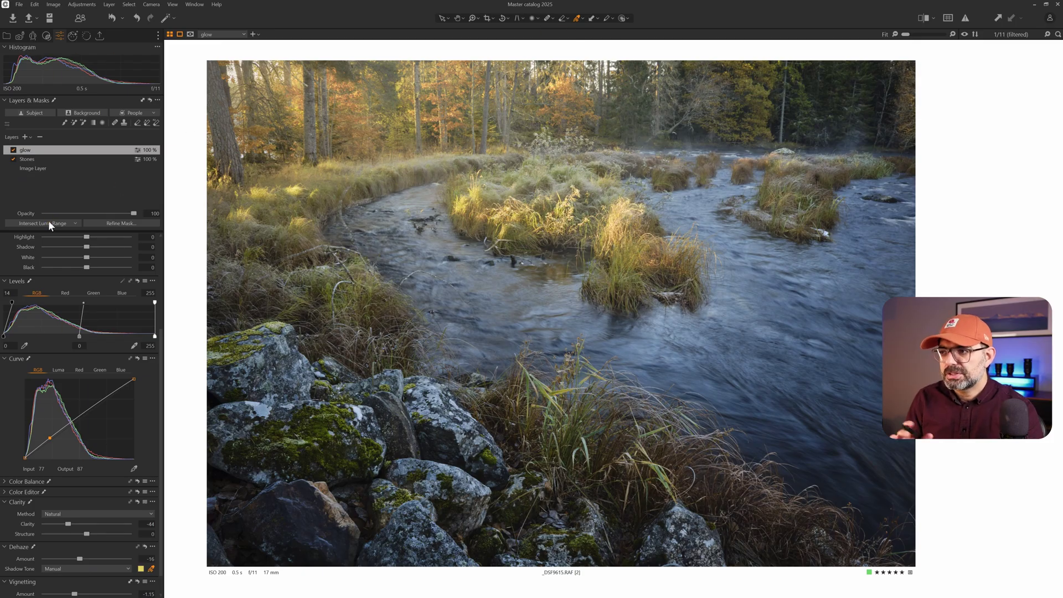
# Intersect the glow mask with a new luma range mask and display the mask overlay
pyautogui.click(47, 186)
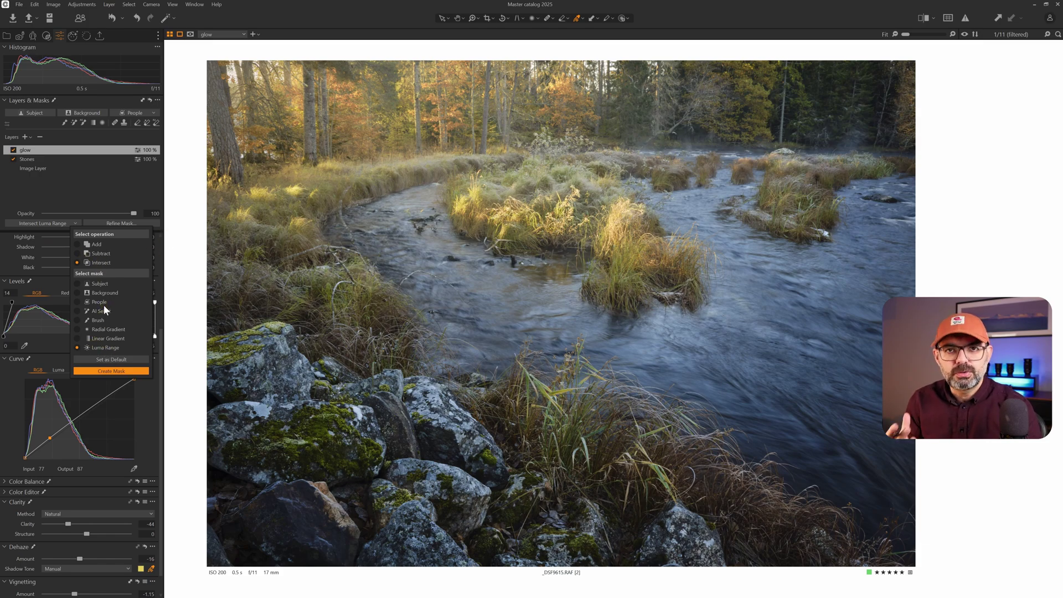
pyautogui.click(105, 370)
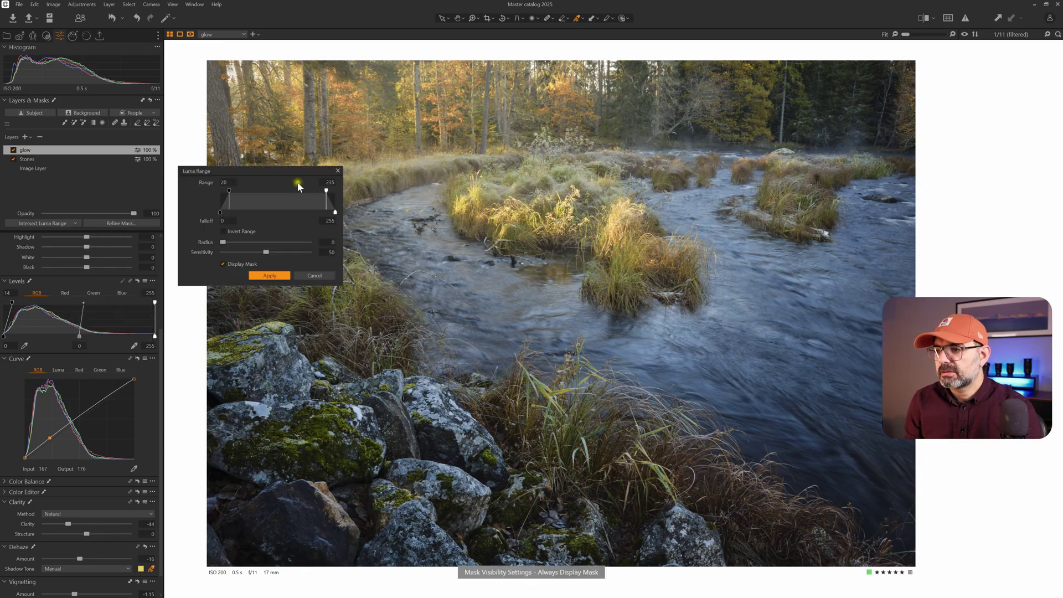
pyautogui.moveTo(221, 170); pyautogui.dragTo(478, 226)
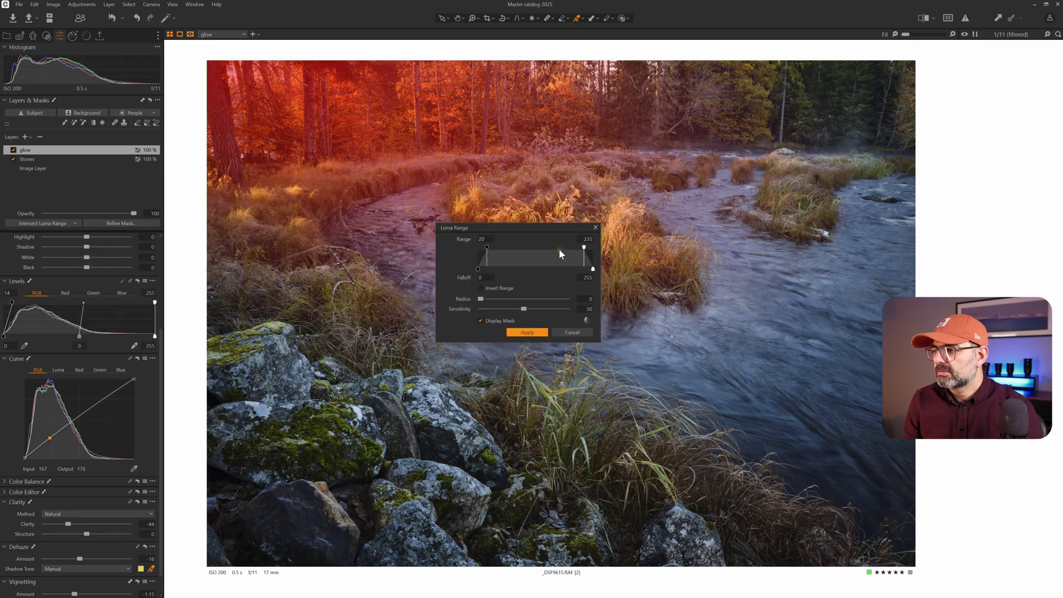
# Apply the glow luma mask with range 106 to 161, falloff 42 to 190, radius 85.4 and sensitivity 11
pyautogui.moveTo(582, 247); pyautogui.dragTo(520, 252)
pyautogui.moveTo(556, 248); pyautogui.dragTo(549, 248)
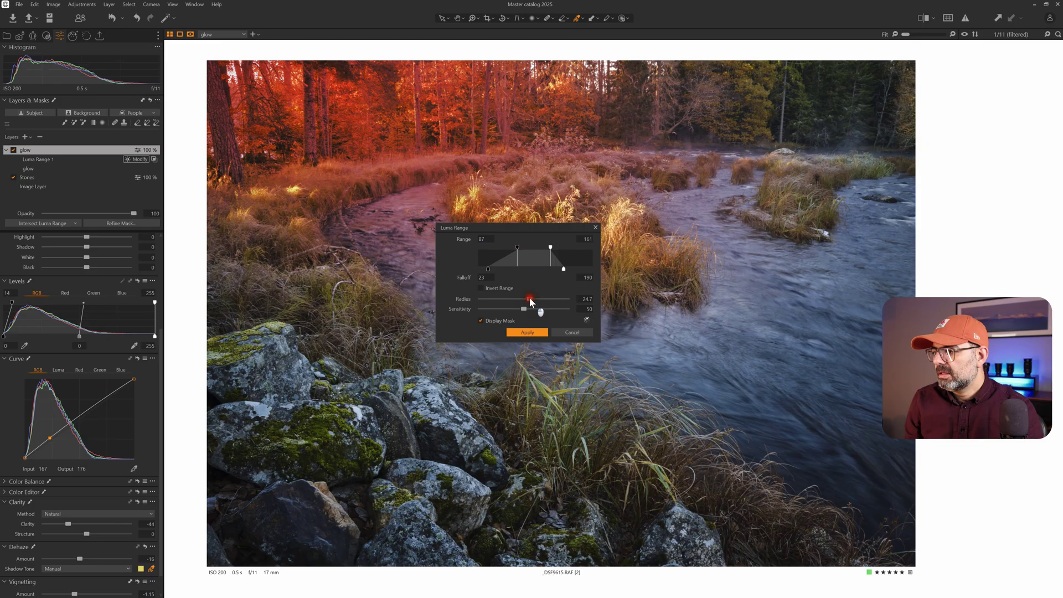
pyautogui.moveTo(529, 299); pyautogui.dragTo(479, 308)
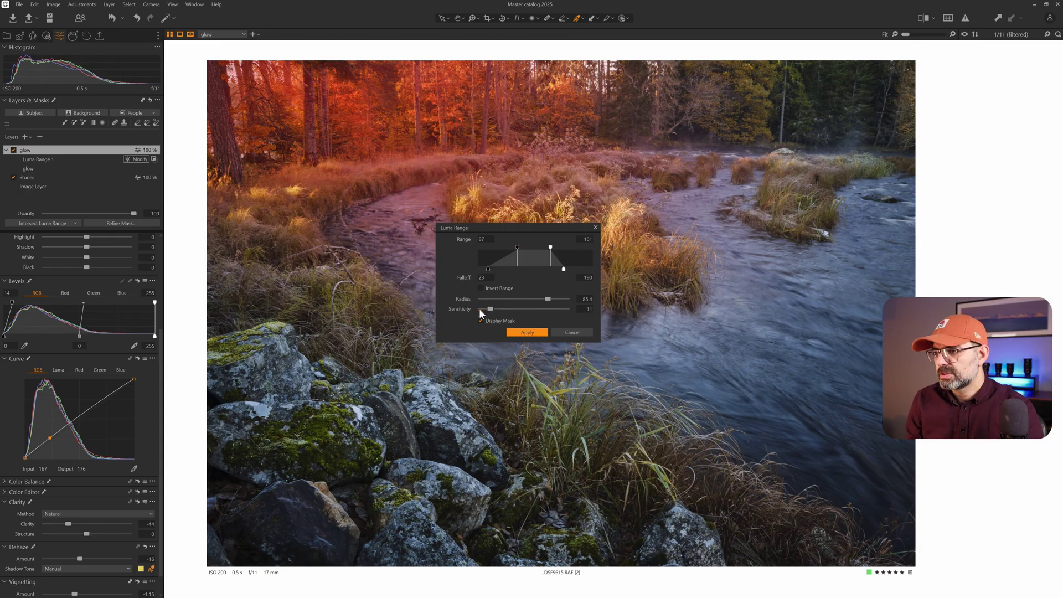
pyautogui.moveTo(517, 247); pyautogui.dragTo(524, 248)
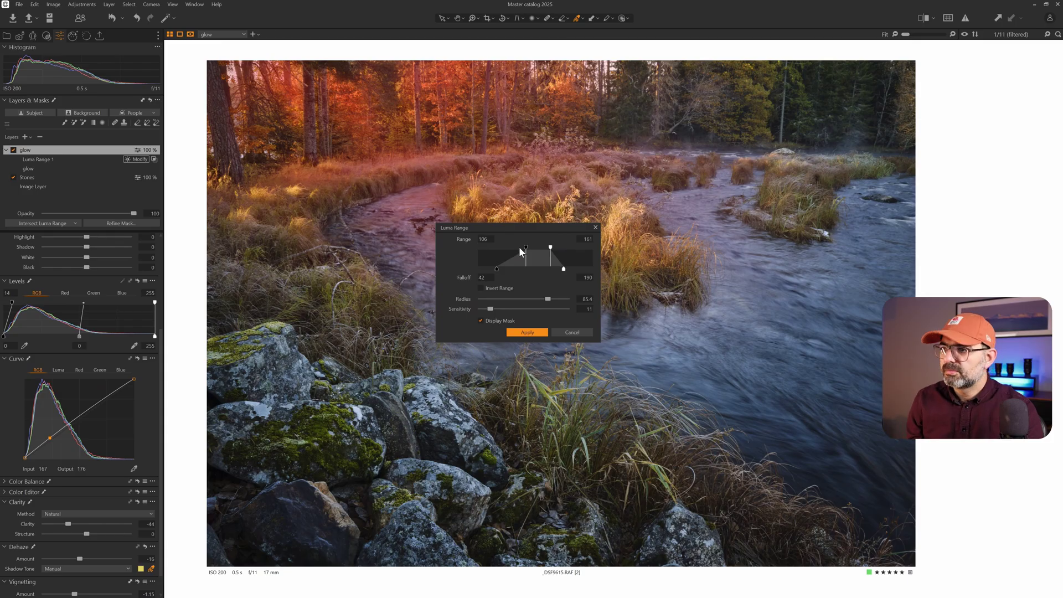
pyautogui.click(529, 332)
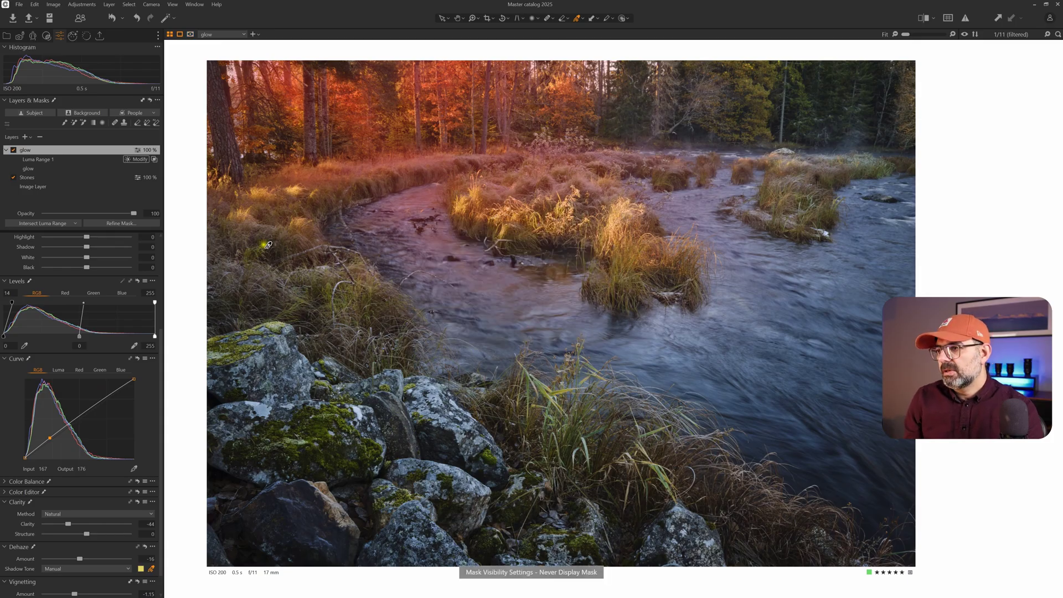
# Preview the glow layer's effect by varying its opacity, return it to 100 and collapse its mask list
pyautogui.press('h')
pyautogui.moveTo(115, 213); pyautogui.dragTo(148, 221)
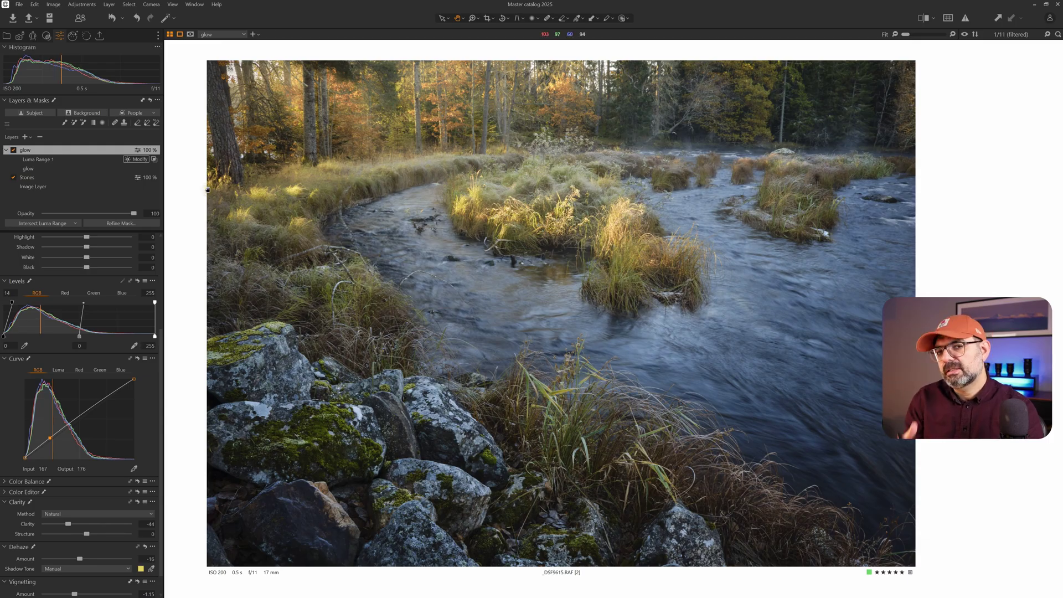
pyautogui.click(76, 150)
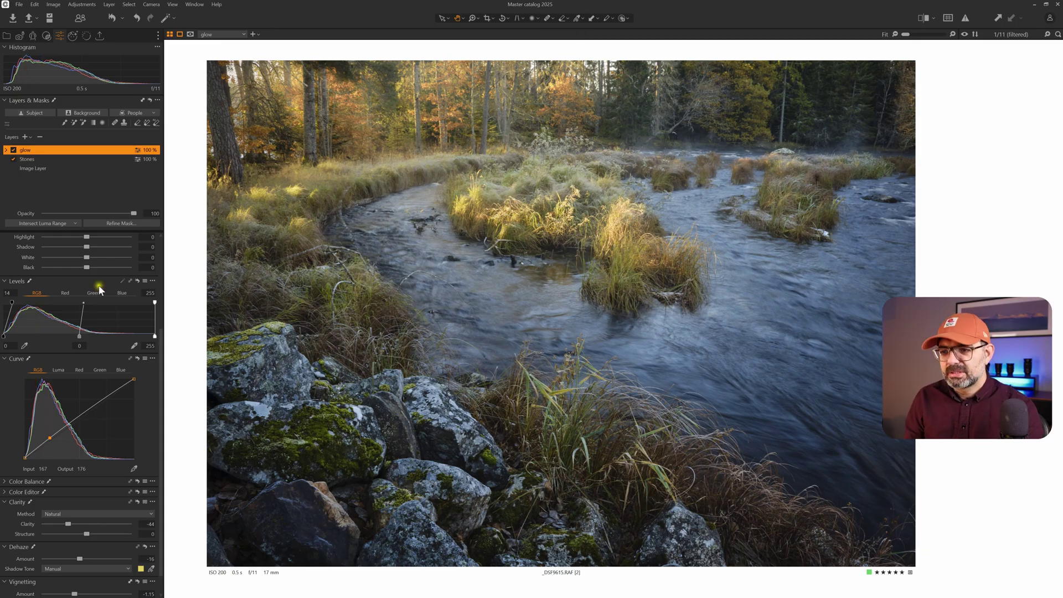
# Choose the built-in Burn (darken) style brush from Light & Contrast and enlarge the brush
pyautogui.scroll(3, 97, 283)
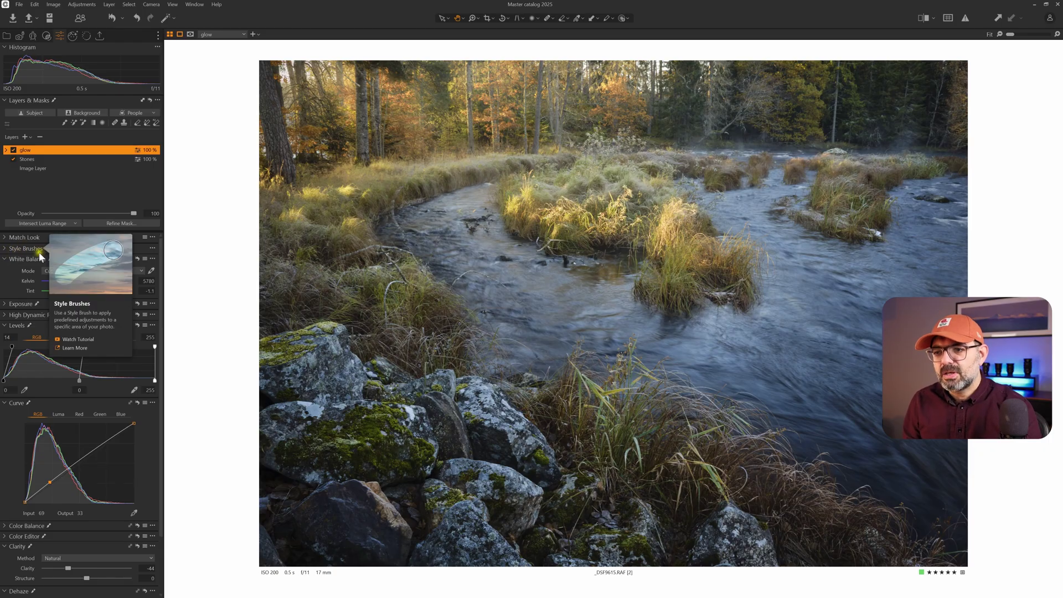
pyautogui.click(20, 249)
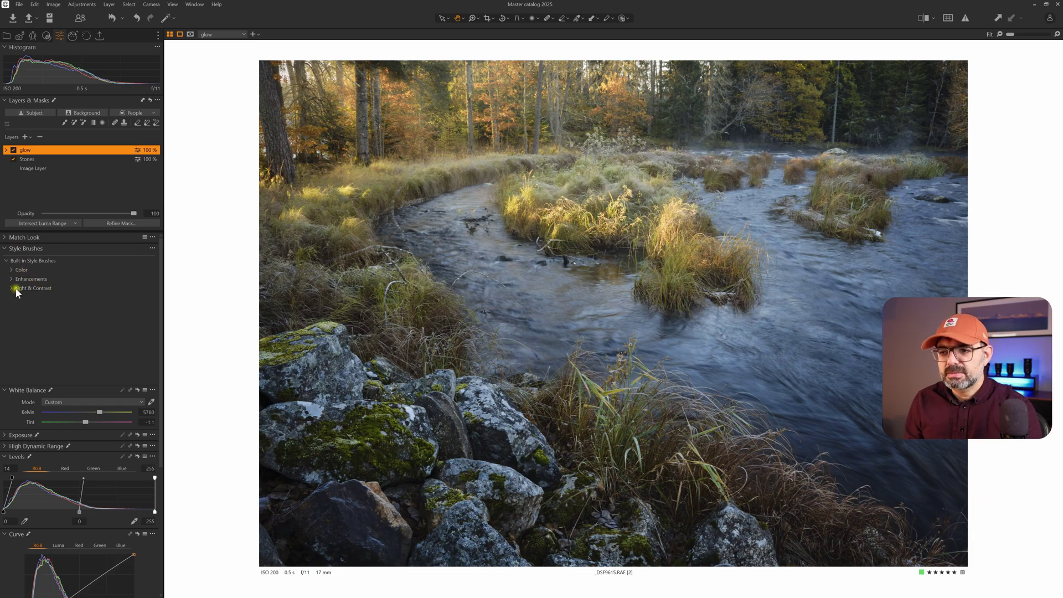
pyautogui.click(11, 288)
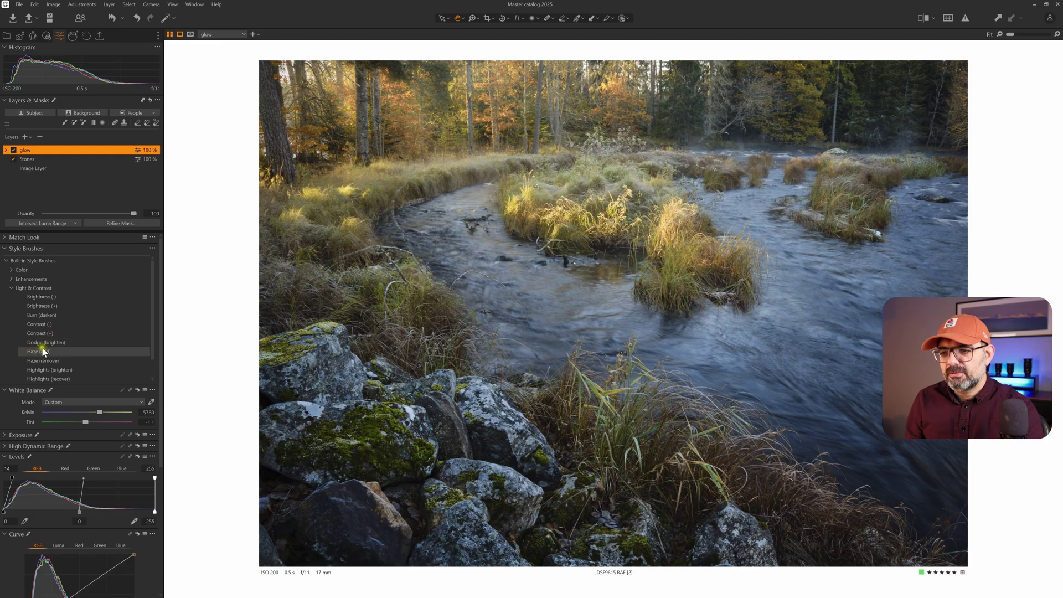
pyautogui.click(38, 315)
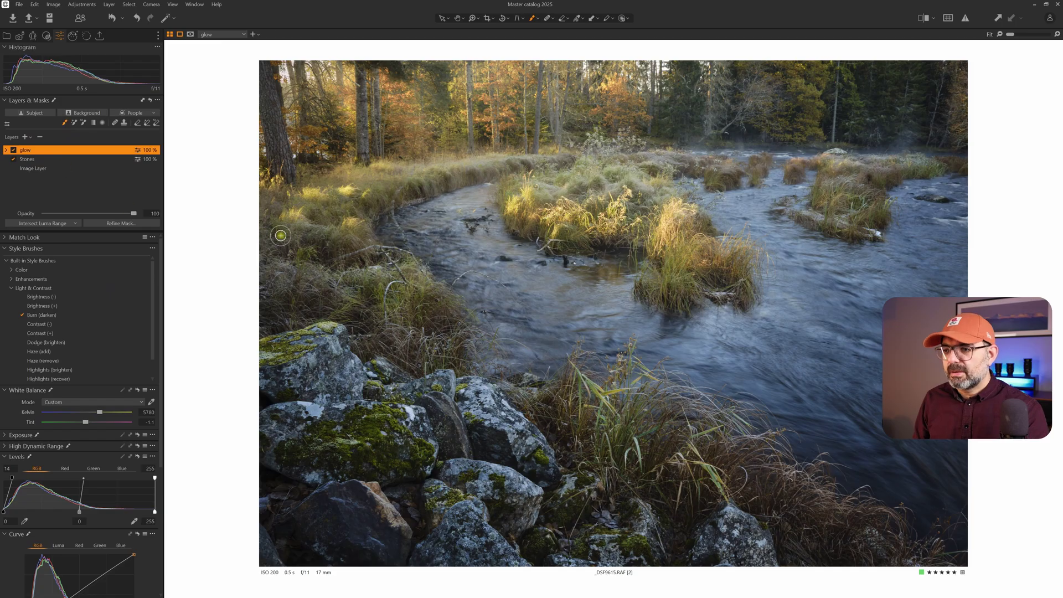
pyautogui.rightClick(356, 411)
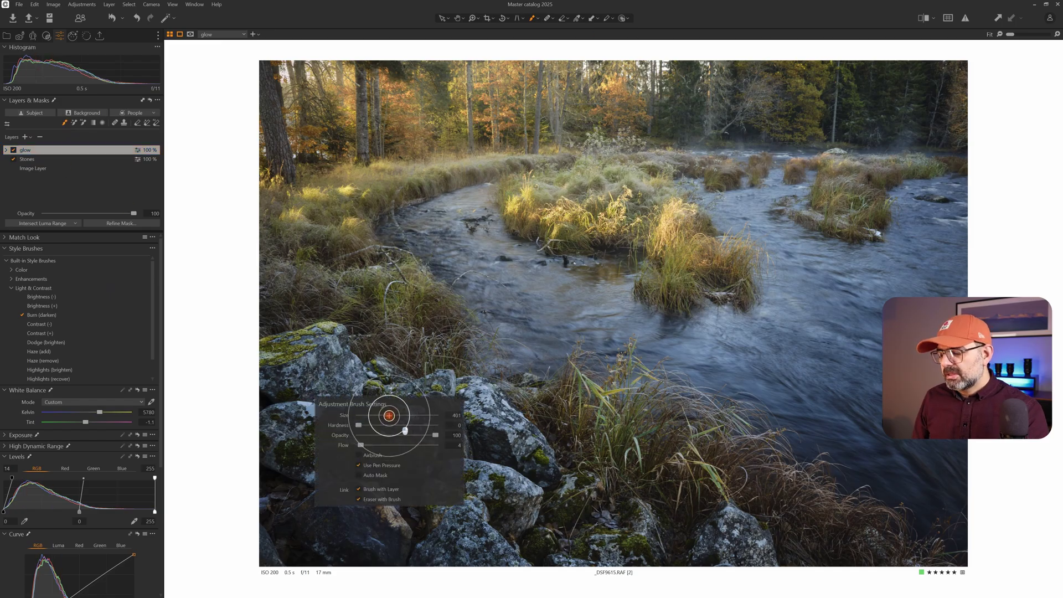
pyautogui.moveTo(384, 415); pyautogui.dragTo(386, 416)
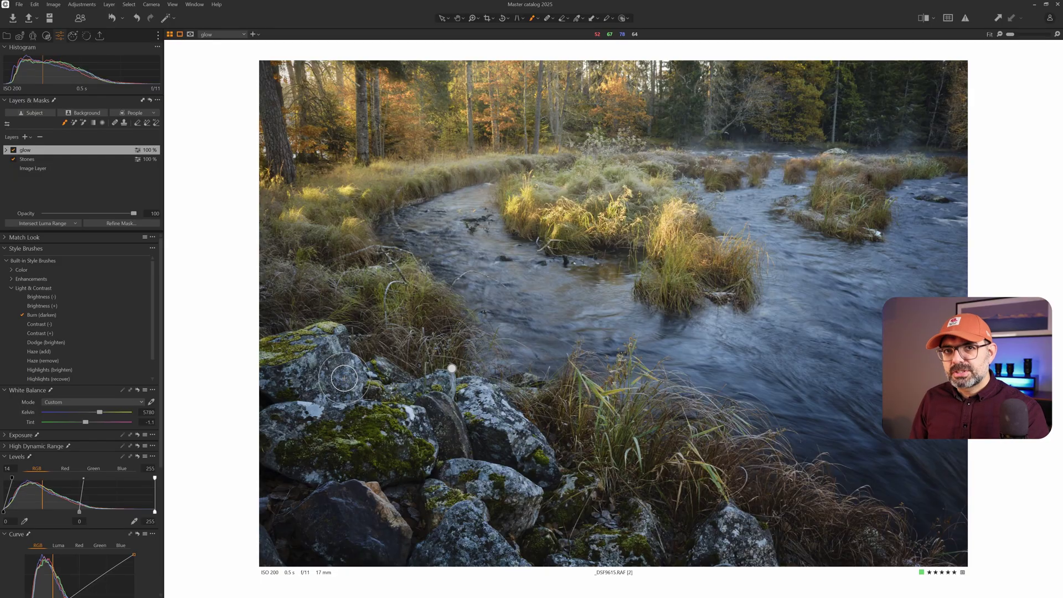
# Paint the burn effect over the dark foreground rock, the upper mossy stones and the far riverbank edge
pyautogui.moveTo(350, 490)
pyautogui.mouseDown()
pyautogui.moveTo(310, 499)
pyautogui.moveTo(386, 544)
pyautogui.moveTo(375, 556)
pyautogui.moveTo(258, 461)
pyautogui.moveTo(395, 477)
pyautogui.moveTo(360, 479)
pyautogui.moveTo(400, 519)
pyautogui.moveTo(396, 546)
pyautogui.moveTo(373, 494)
pyautogui.moveTo(387, 541)
pyautogui.mouseUp()
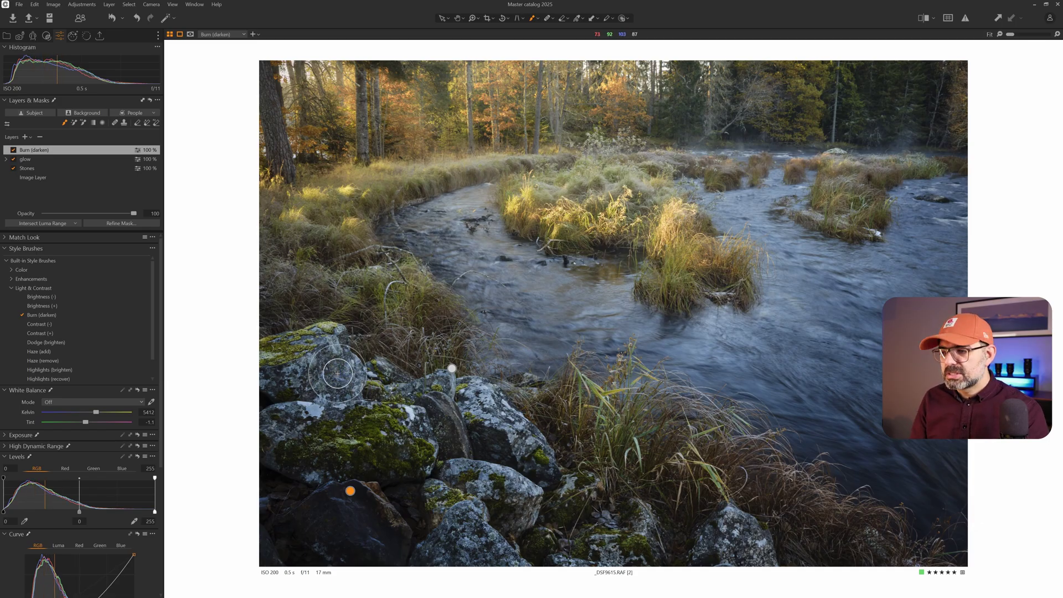
pyautogui.click(347, 348)
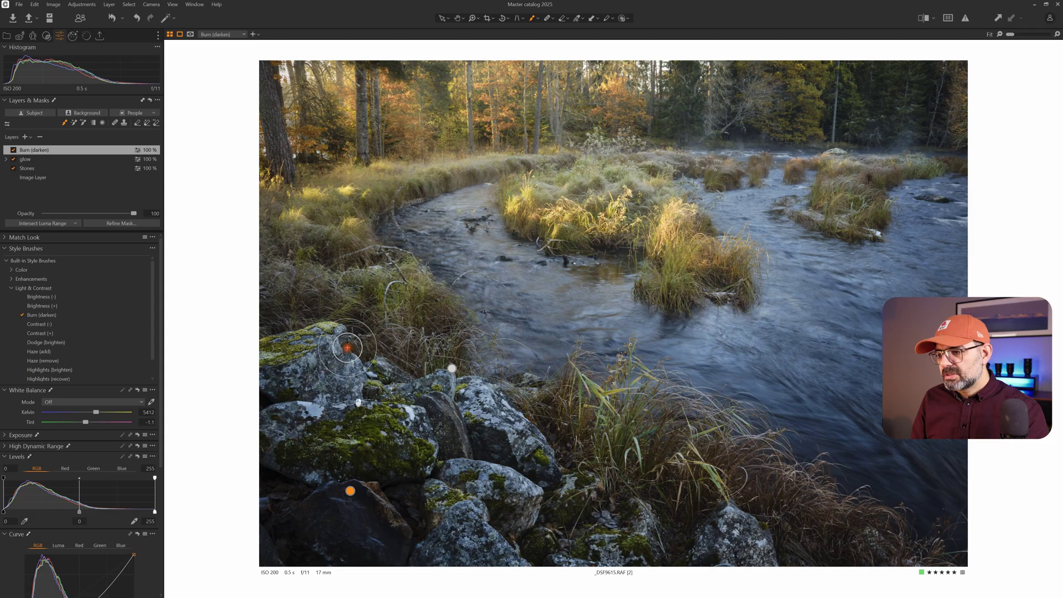
pyautogui.moveTo(347, 348)
pyautogui.mouseDown()
pyautogui.moveTo(306, 373)
pyautogui.moveTo(341, 365)
pyautogui.moveTo(353, 381)
pyautogui.moveTo(301, 379)
pyautogui.moveTo(318, 373)
pyautogui.moveTo(310, 370)
pyautogui.moveTo(375, 379)
pyautogui.mouseUp()
pyautogui.rightClick(393, 378)
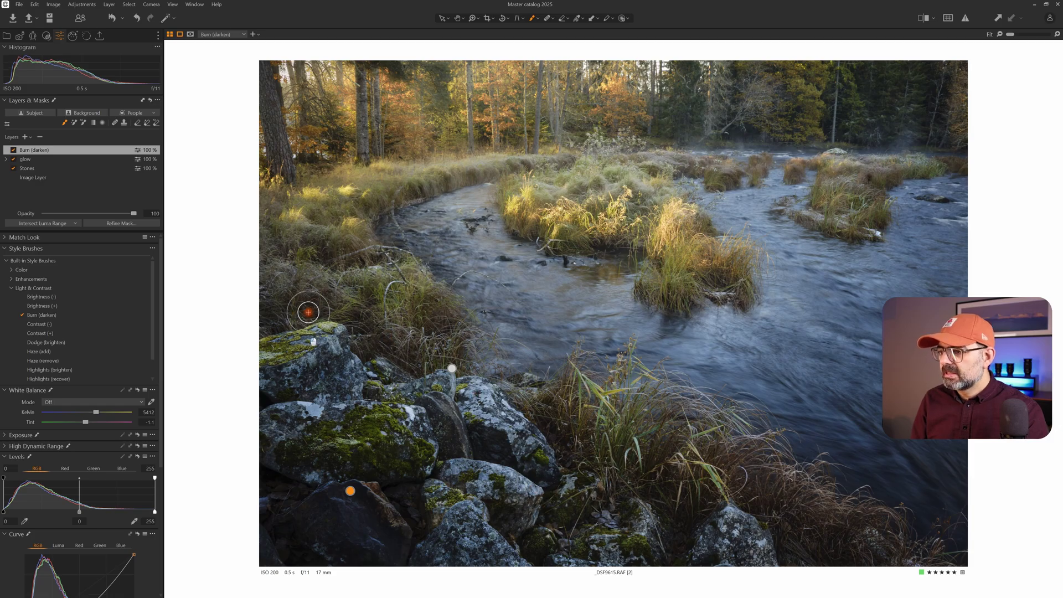
pyautogui.moveTo(475, 181); pyautogui.dragTo(515, 168)
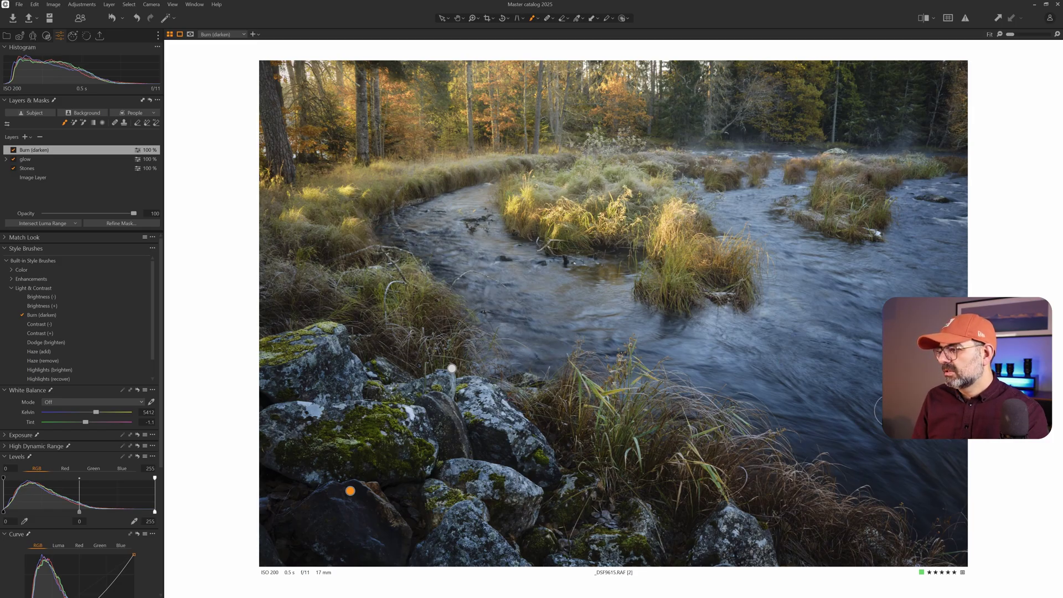
# Adjust the brush and paint the burn effect over the background treeline and down the grassy bank at the image's left edge
pyautogui.rightClick(829, 375)
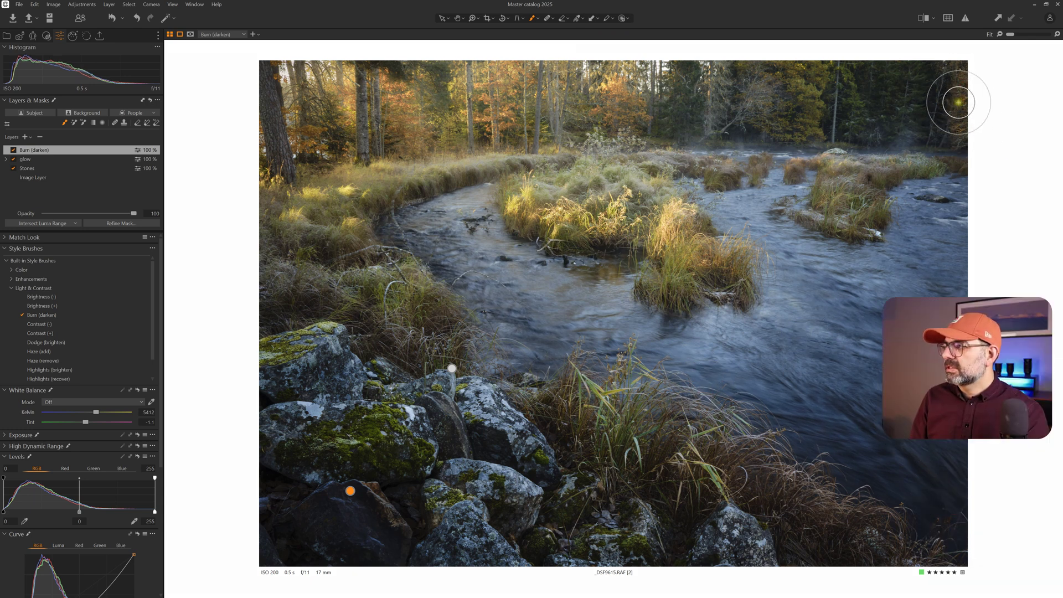
pyautogui.moveTo(958, 131)
pyautogui.mouseDown()
pyautogui.moveTo(958, 83)
pyautogui.moveTo(964, 134)
pyautogui.moveTo(965, 78)
pyautogui.moveTo(966, 117)
pyautogui.moveTo(881, 126)
pyautogui.moveTo(936, 80)
pyautogui.moveTo(921, 59)
pyautogui.moveTo(954, 58)
pyautogui.moveTo(982, 104)
pyautogui.moveTo(835, 113)
pyautogui.moveTo(847, 115)
pyautogui.moveTo(868, 87)
pyautogui.moveTo(822, 118)
pyautogui.moveTo(752, 99)
pyautogui.moveTo(747, 111)
pyautogui.moveTo(723, 90)
pyautogui.moveTo(676, 123)
pyautogui.mouseUp()
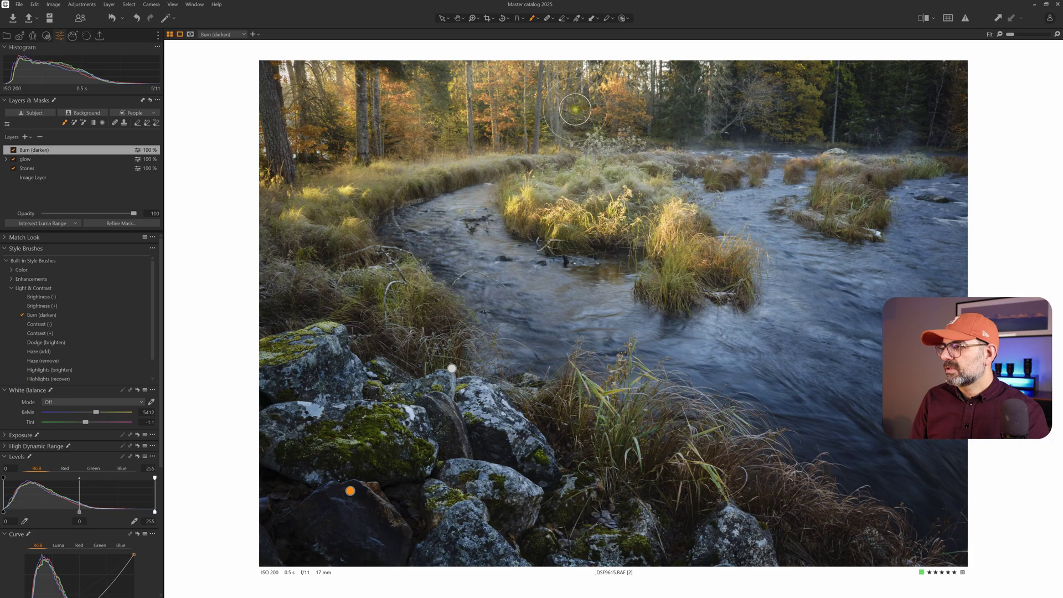
pyautogui.moveTo(288, 163)
pyautogui.mouseDown()
pyautogui.moveTo(321, 147)
pyautogui.moveTo(280, 176)
pyautogui.moveTo(250, 95)
pyautogui.moveTo(252, 183)
pyautogui.moveTo(251, 143)
pyautogui.moveTo(263, 225)
pyautogui.moveTo(294, 260)
pyautogui.mouseUp()
# Erase part of the Burn (darken) mask over the dark trees in the upper-right part of the photo
pyautogui.click(146, 122)
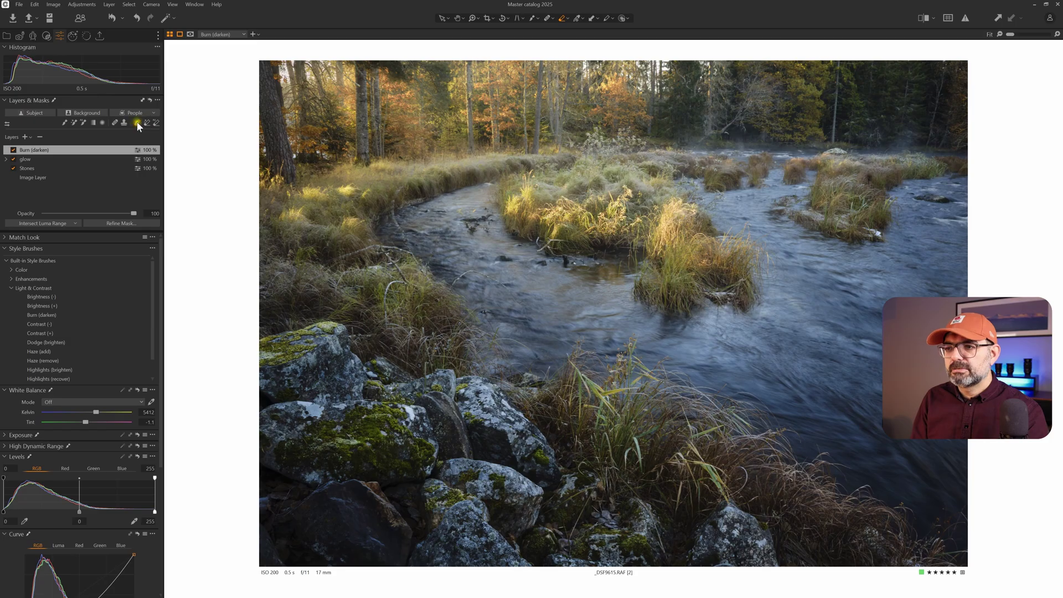
pyautogui.click(133, 124)
pyautogui.moveTo(941, 95)
pyautogui.mouseDown()
pyautogui.moveTo(955, 116)
pyautogui.moveTo(957, 67)
pyautogui.moveTo(968, 138)
pyautogui.moveTo(943, 89)
pyautogui.moveTo(962, 96)
pyautogui.moveTo(958, 121)
pyautogui.moveTo(929, 110)
pyautogui.moveTo(925, 95)
pyautogui.moveTo(862, 119)
pyautogui.mouseUp()
# Compare the photo with and without the Burn (darken) layer, leaving the layer enabled
pyautogui.click(15, 151)
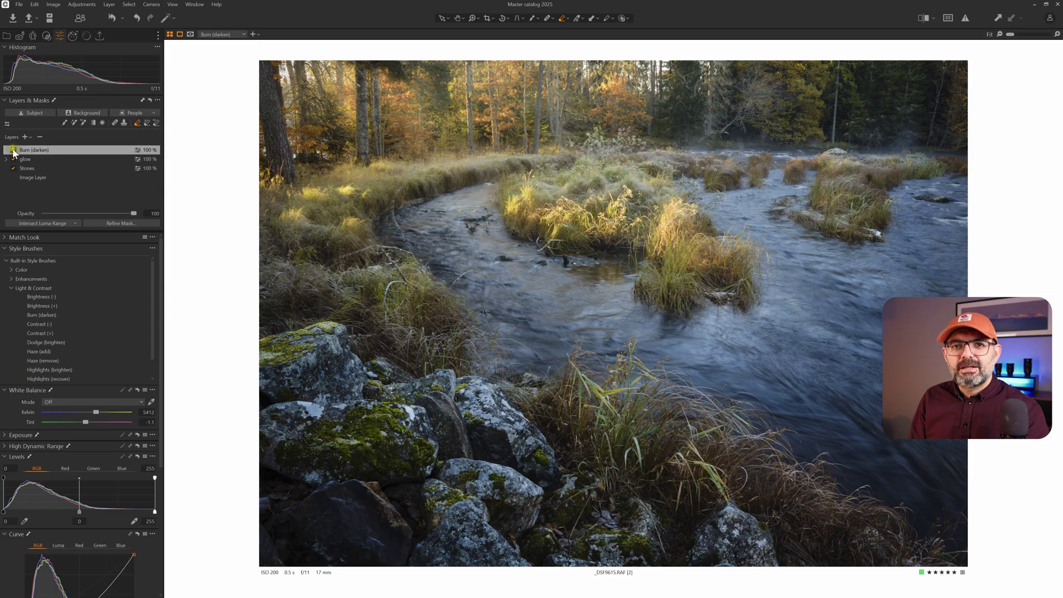
pyautogui.click(13, 150)
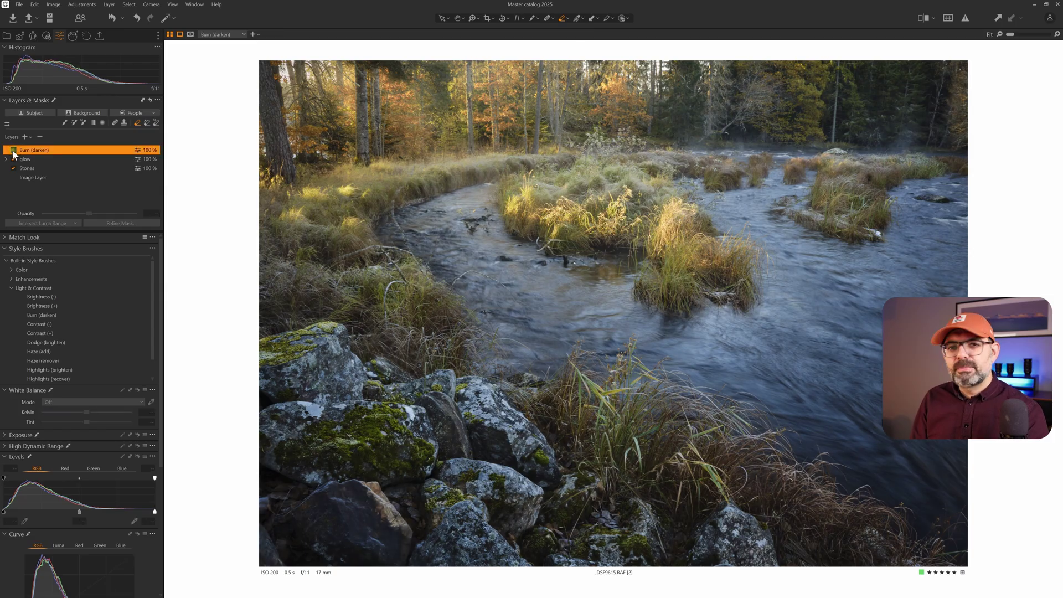
pyautogui.click(14, 150)
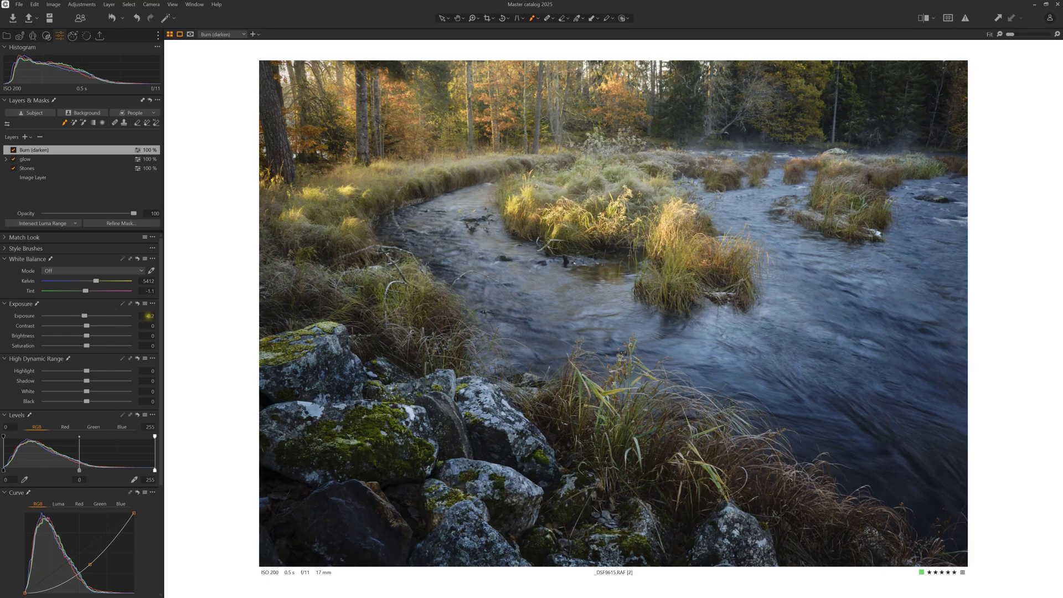
# Review the Burn (darken) layer's adjustments, set its contrast to 16 and reduce the layer's opacity to 84
pyautogui.scroll(-4, 31, 355)
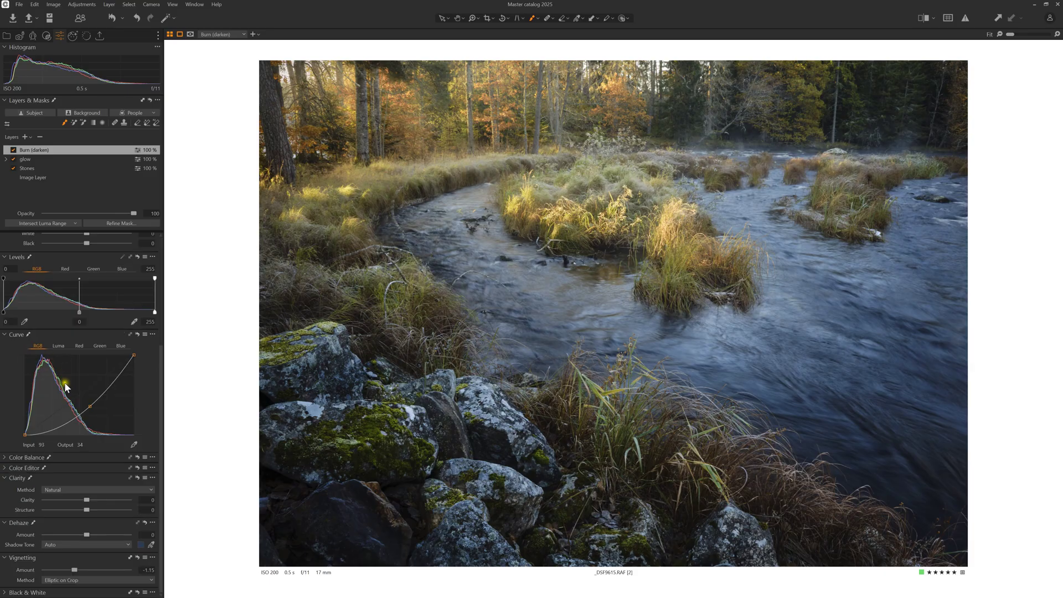
pyautogui.scroll(4, 64, 386)
pyautogui.scroll(-2, 67, 382)
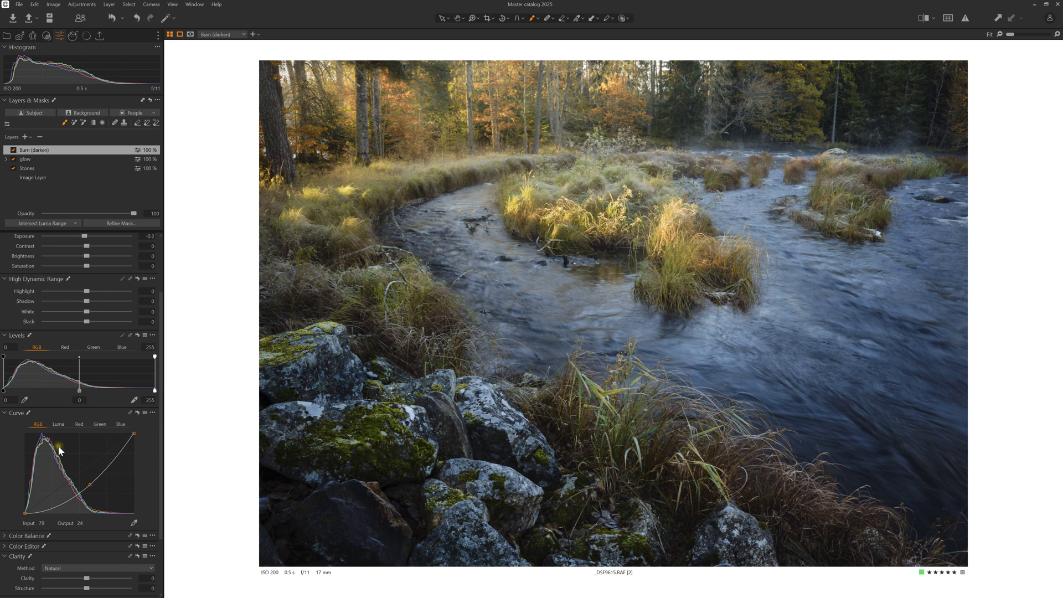
pyautogui.scroll(3, 58, 445)
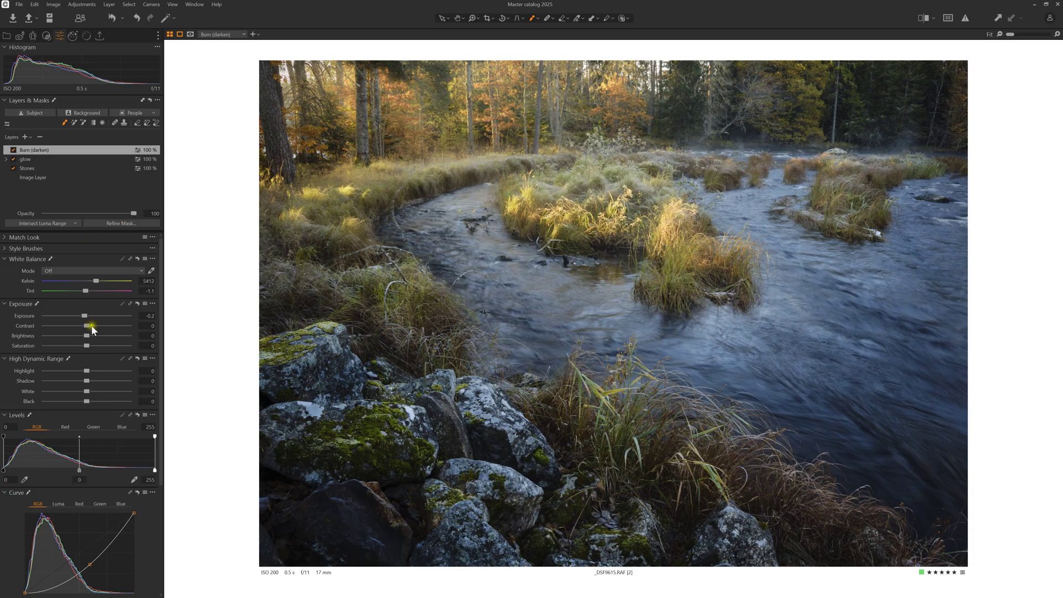
pyautogui.moveTo(93, 327); pyautogui.dragTo(94, 324)
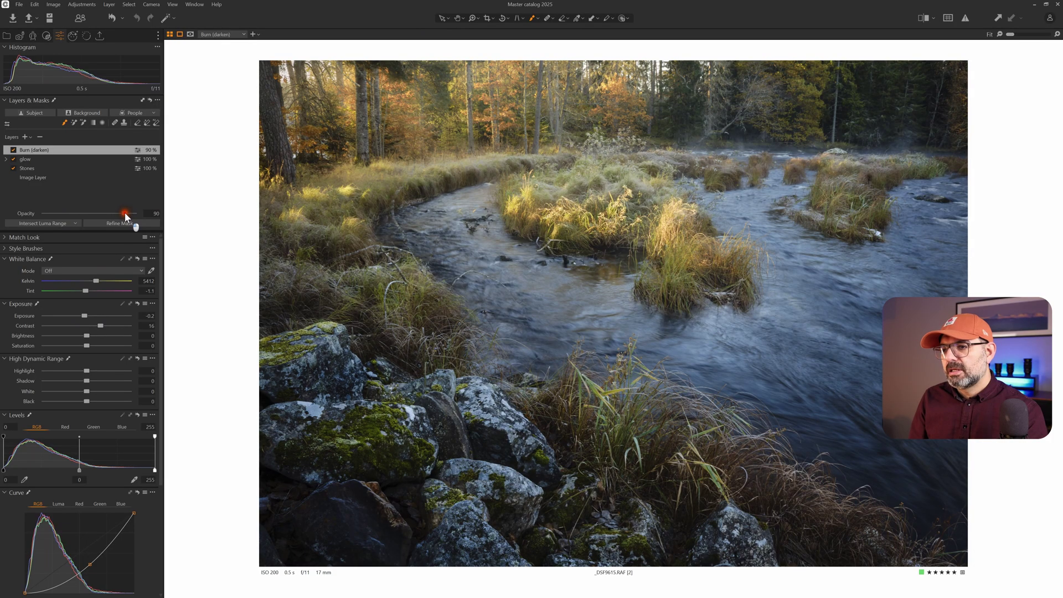
pyautogui.moveTo(124, 211); pyautogui.dragTo(120, 212)
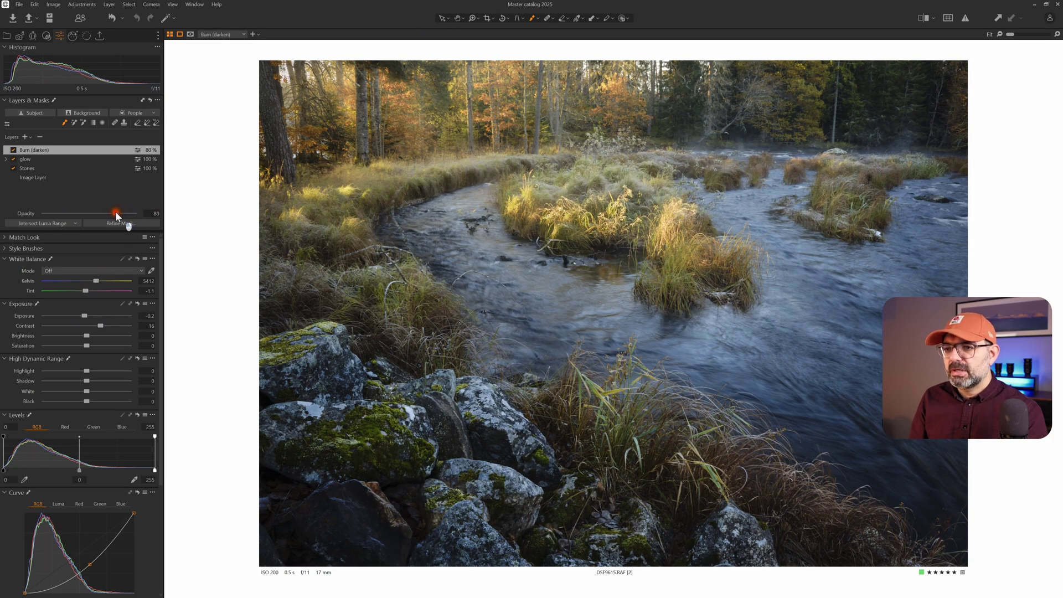
pyautogui.moveTo(122, 213); pyautogui.dragTo(118, 212)
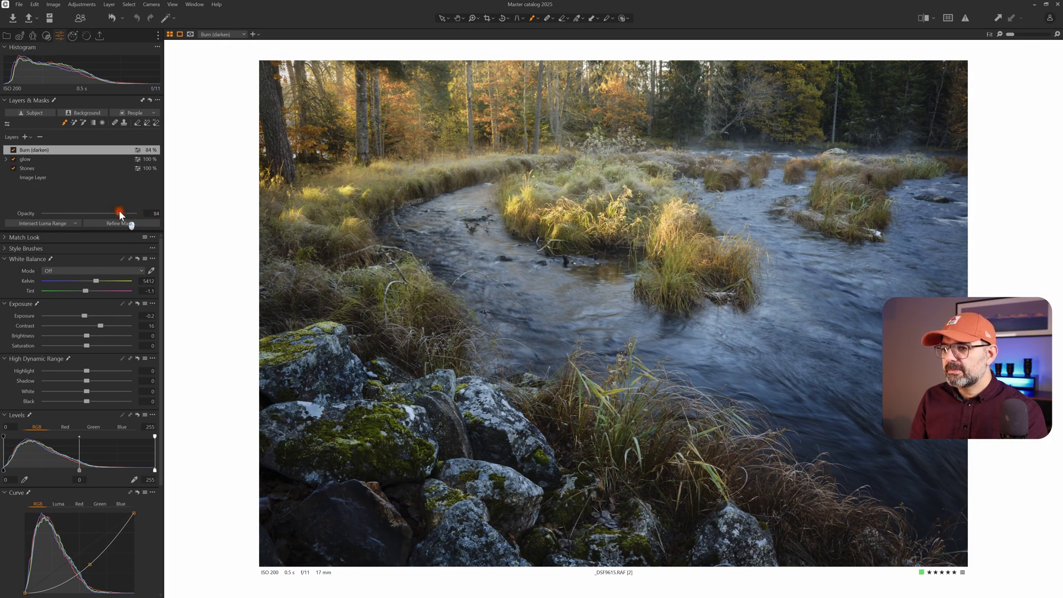
# Choose the Dodge (brighten) style brush and paint over the grass on the left riverbank and the foreground stone below the reeds
pyautogui.click(56, 250)
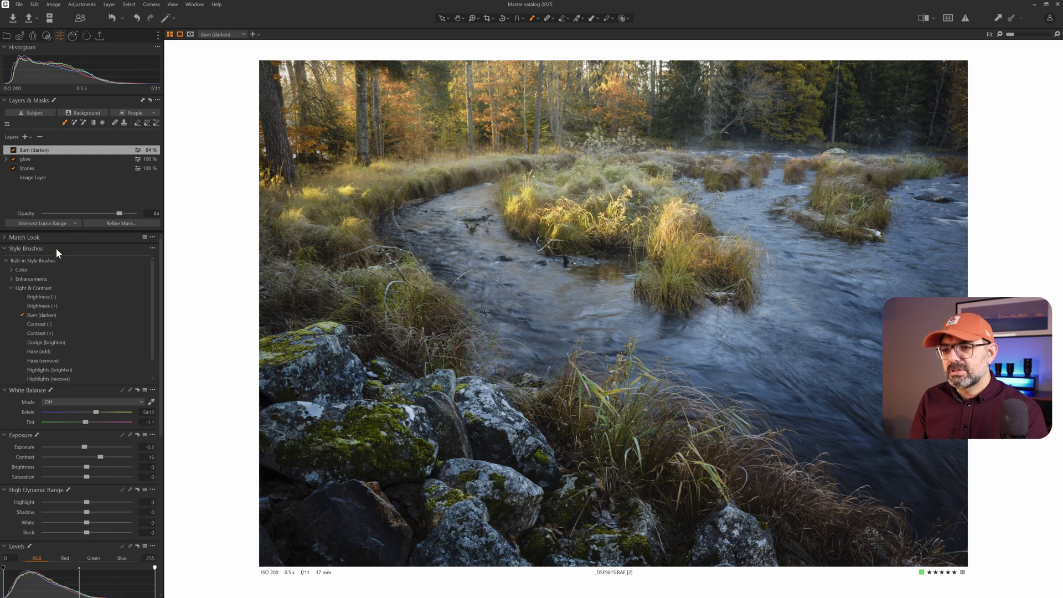
pyautogui.click(18, 250)
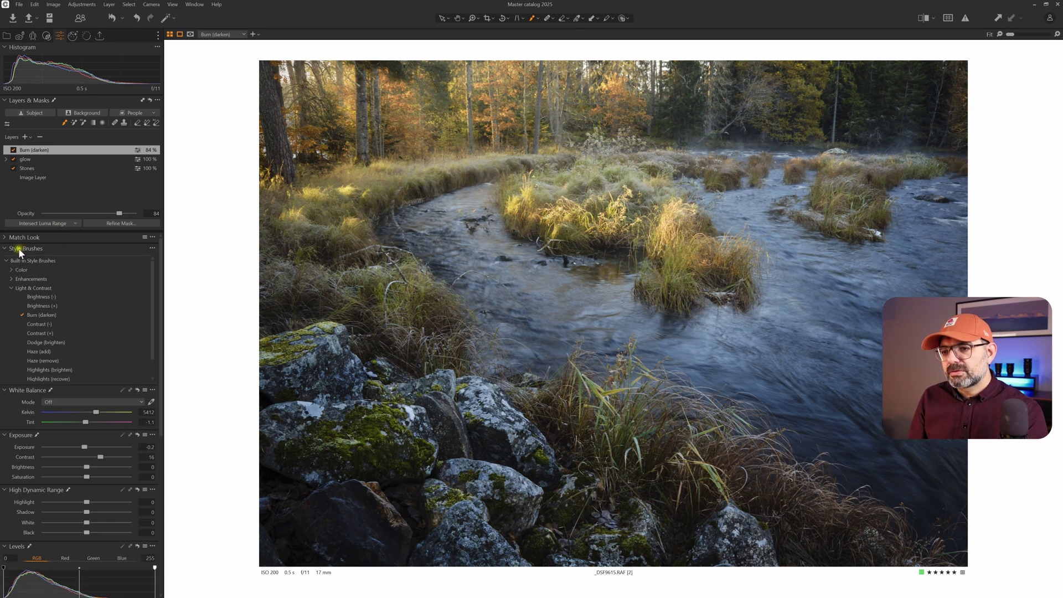
pyautogui.click(36, 342)
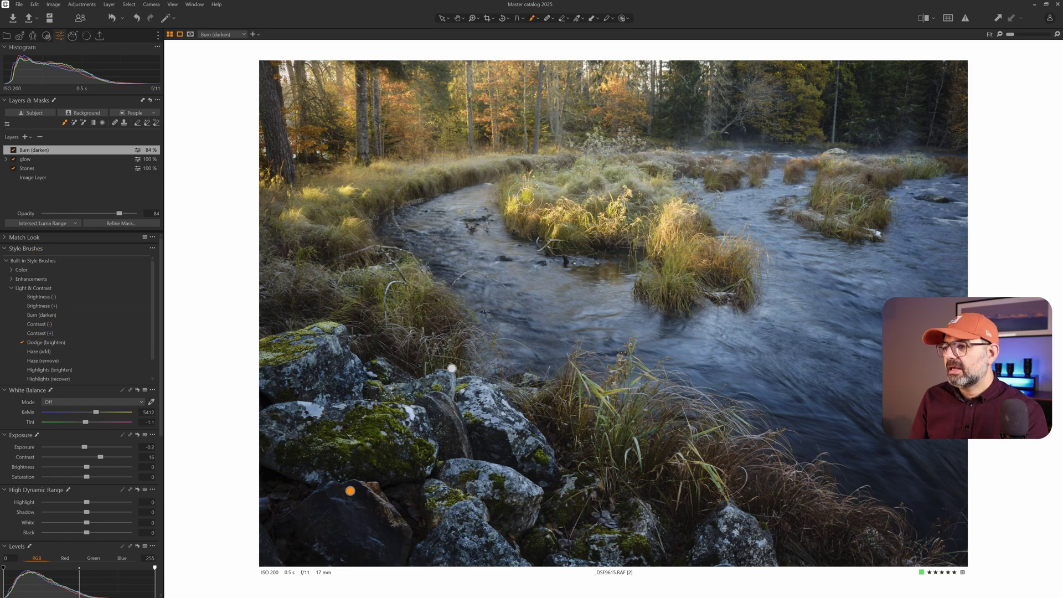
pyautogui.moveTo(360, 201)
pyautogui.mouseDown()
pyautogui.moveTo(297, 210)
pyautogui.moveTo(358, 229)
pyautogui.moveTo(290, 217)
pyautogui.moveTo(357, 231)
pyautogui.mouseUp()
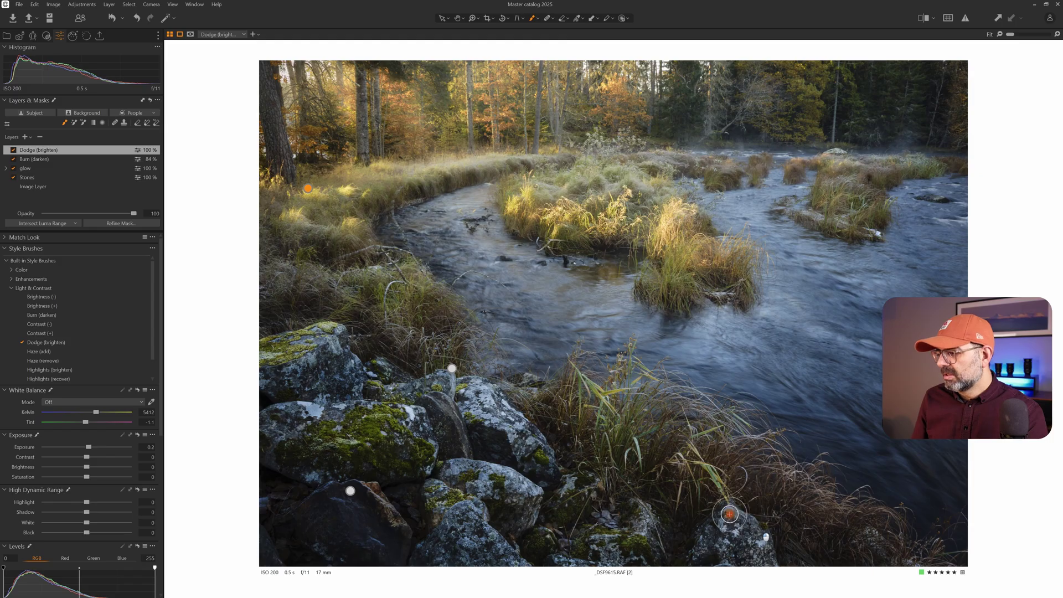
# Compare the photo with and without the Dodge (brighten) layer, leaving the layer enabled
pyautogui.click(14, 150)
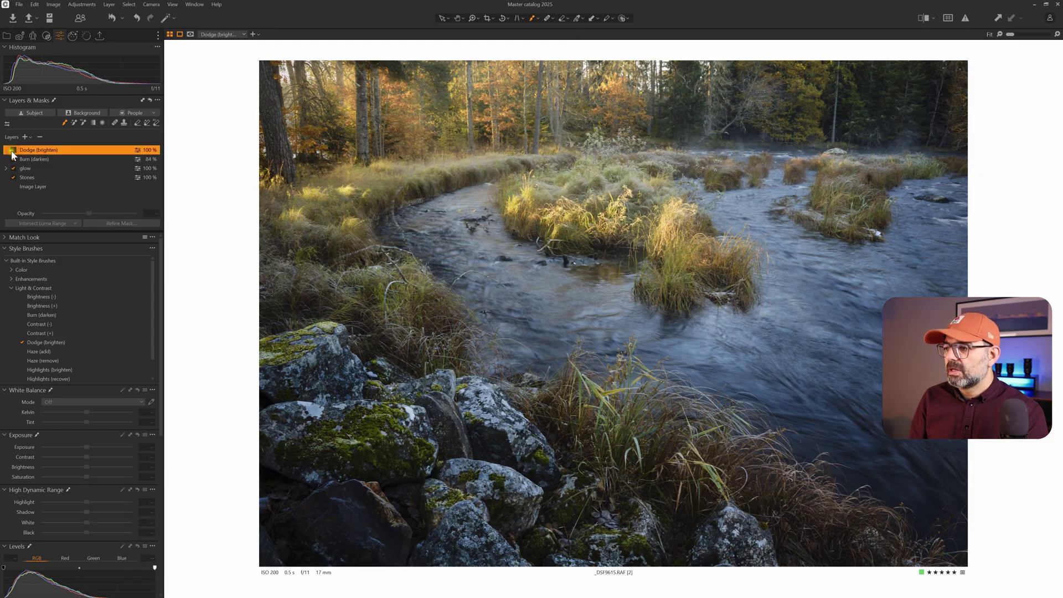
pyautogui.click(13, 151)
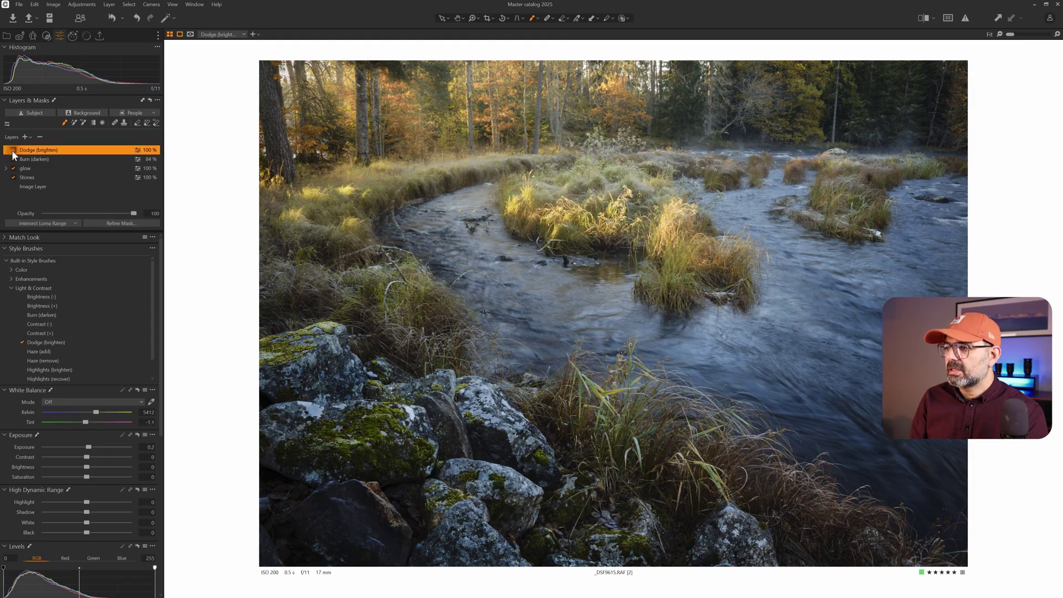
pyautogui.click(13, 151)
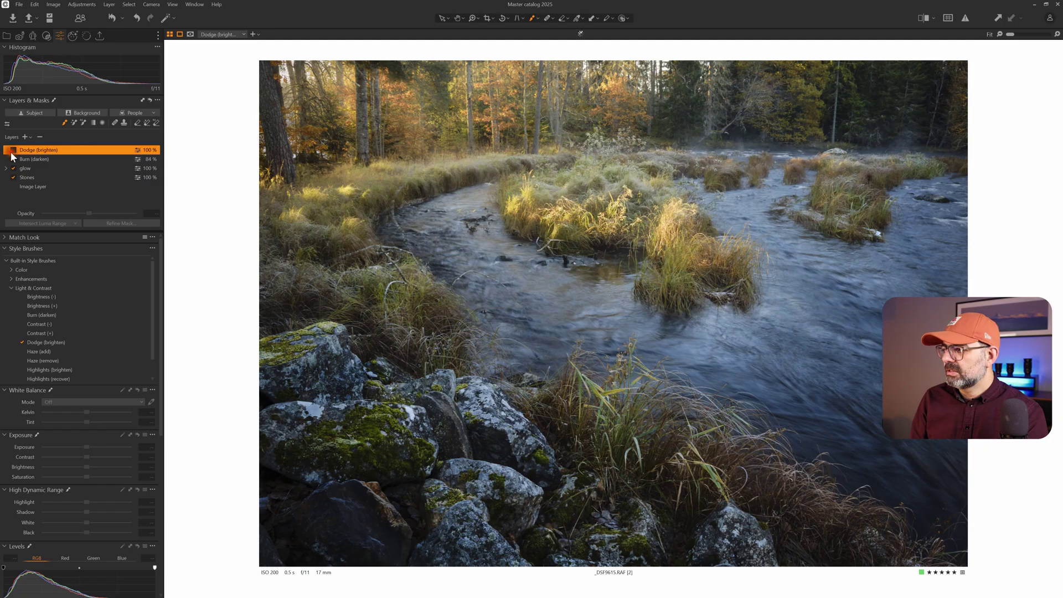
pyautogui.click(12, 152)
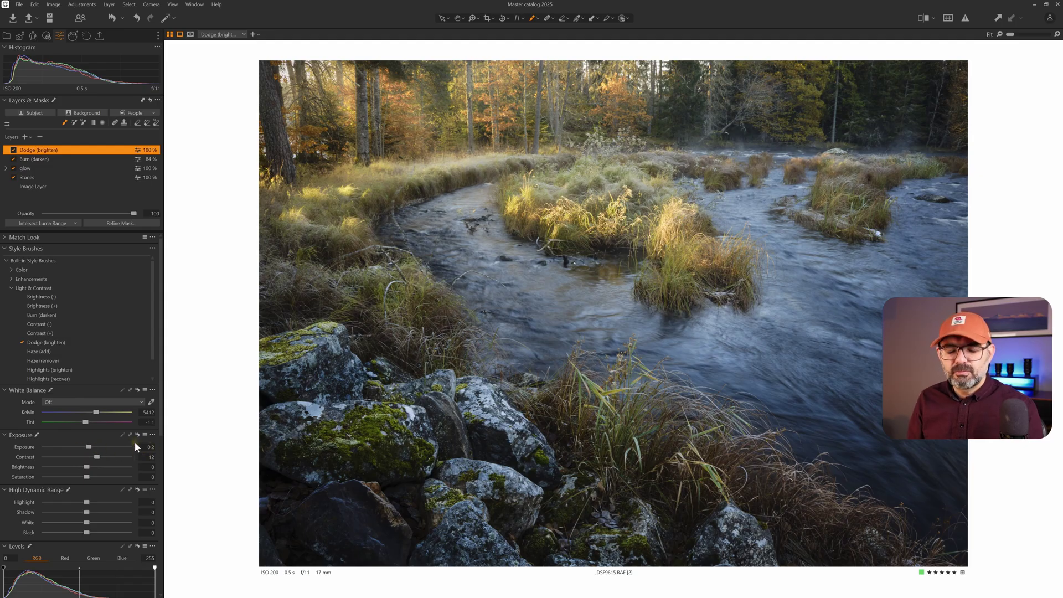
# Review the Dodge (brighten) layer's curve and warm its white balance to 6376 Kelvin
pyautogui.scroll(-3, 161, 421)
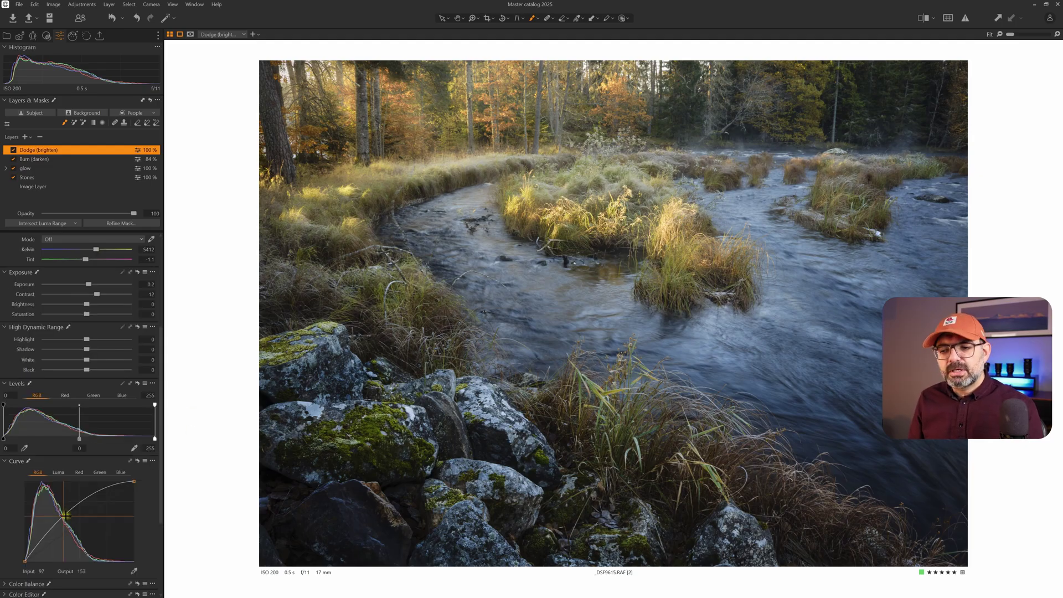
pyautogui.scroll(1, 143, 479)
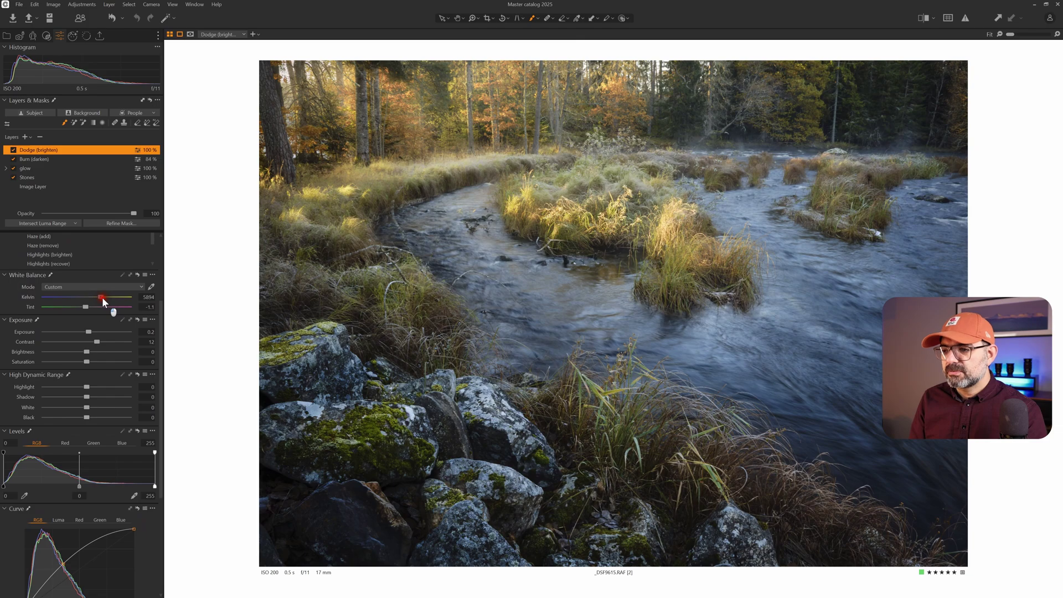
pyautogui.moveTo(106, 297); pyautogui.dragTo(107, 296)
pyautogui.scroll(2, 62, 271)
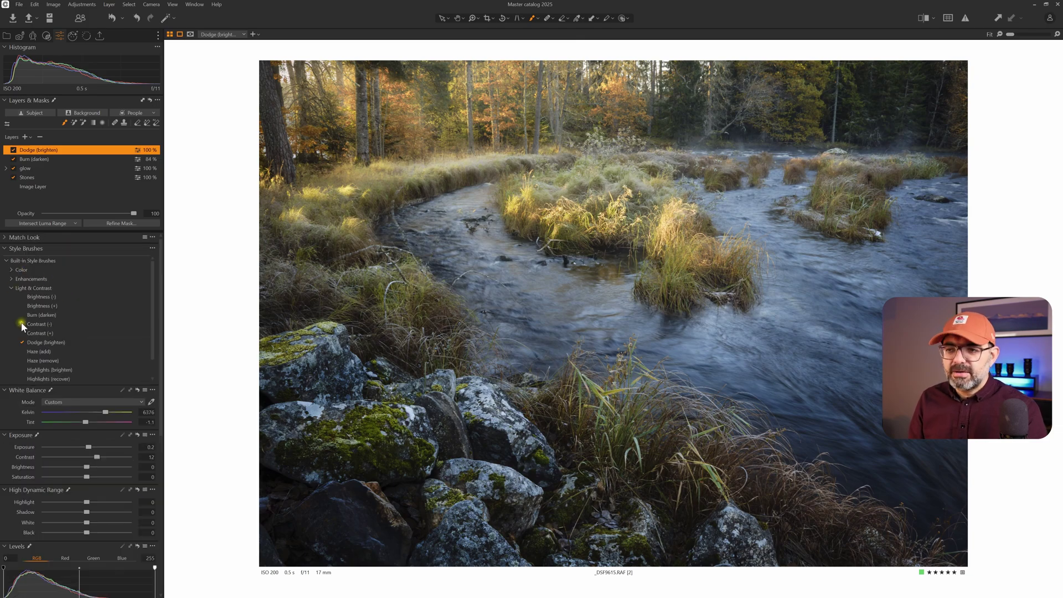
# Choose the Haze (add) style brush and paint mist over the river and along the far bank
pyautogui.click(38, 351)
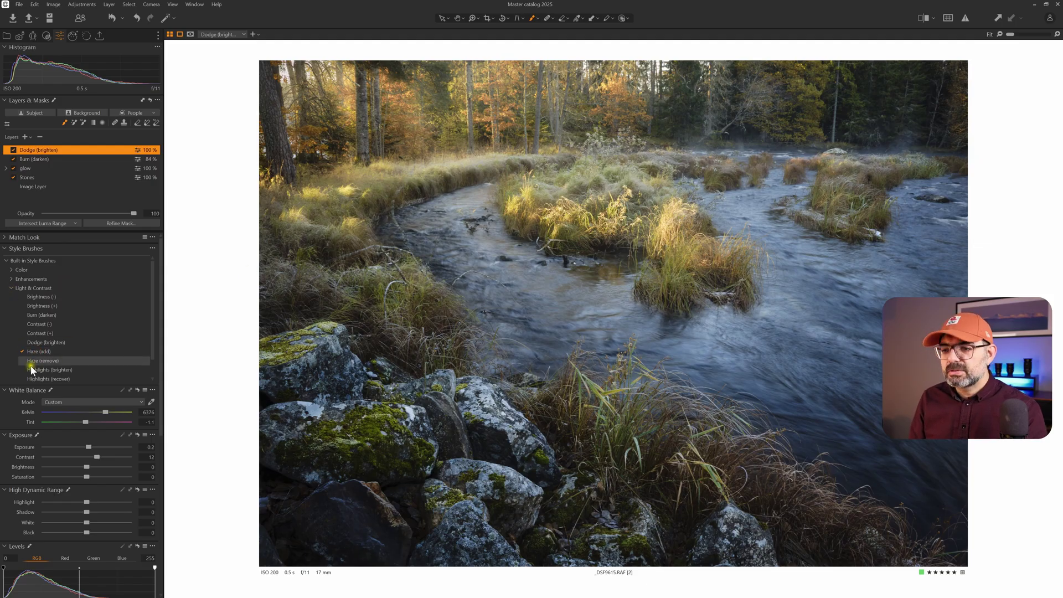
pyautogui.rightClick(628, 160)
pyautogui.moveTo(649, 164)
pyautogui.mouseDown()
pyautogui.moveTo(680, 151)
pyautogui.moveTo(857, 143)
pyautogui.moveTo(641, 149)
pyautogui.moveTo(687, 146)
pyautogui.moveTo(750, 212)
pyautogui.mouseUp()
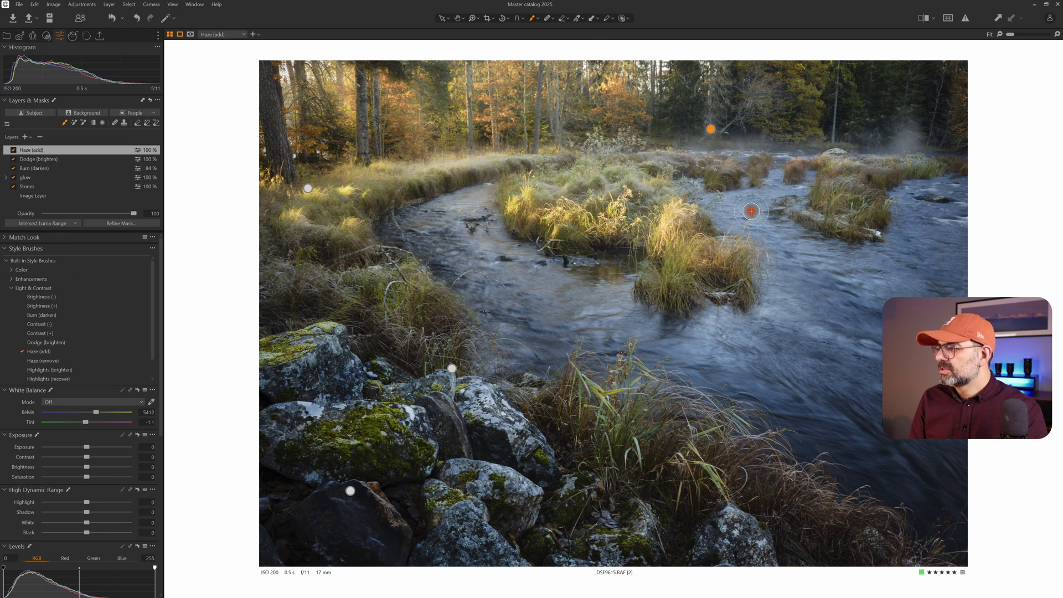
pyautogui.moveTo(909, 142); pyautogui.dragTo(869, 153)
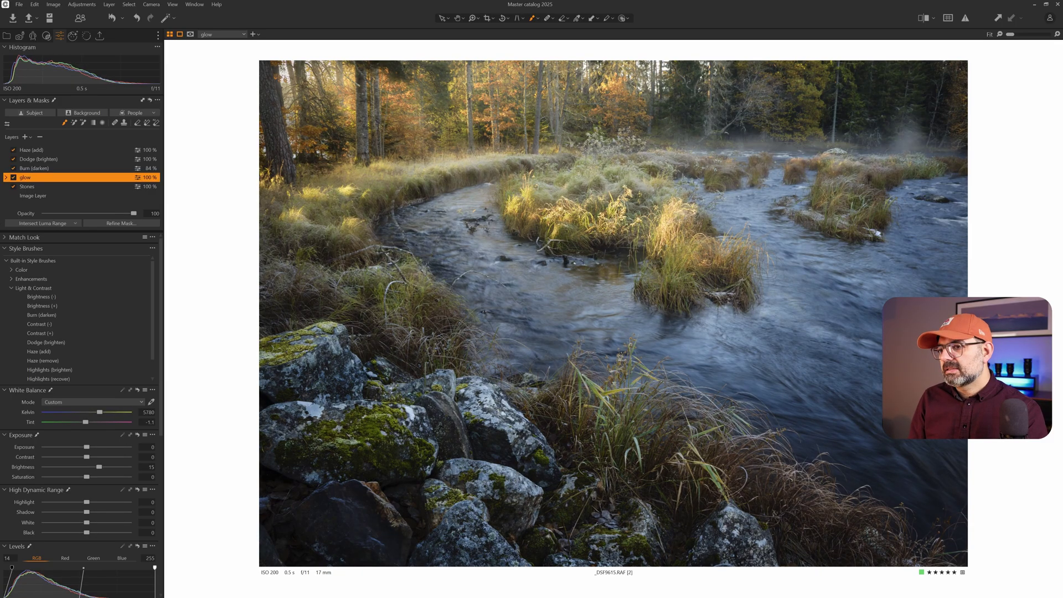
# Compare the edited photo with its original using the Before/After view, ending with the comparison hidden
pyautogui.press('y')
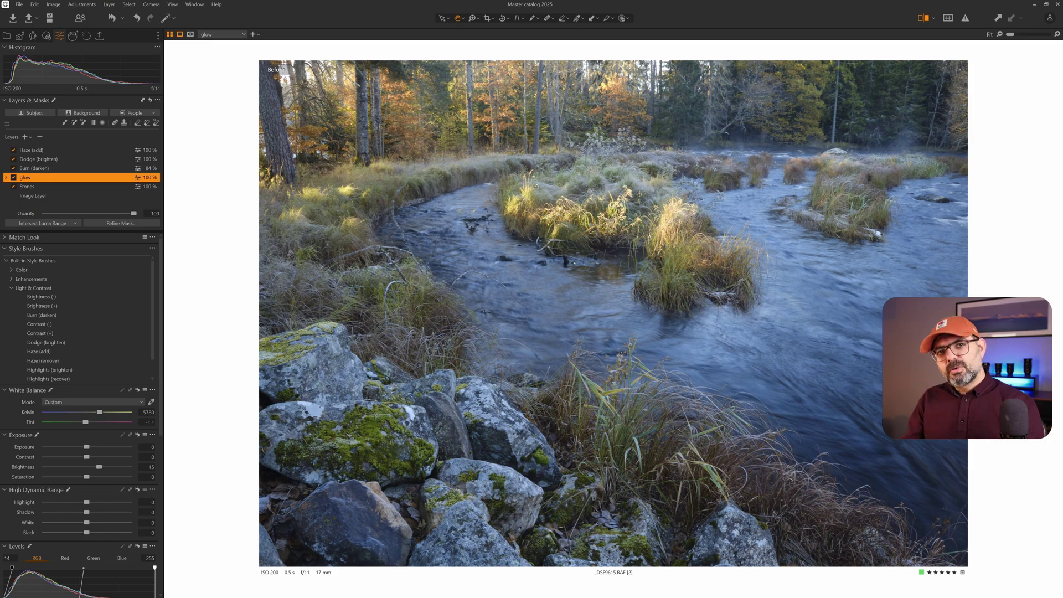
pyautogui.press('y')
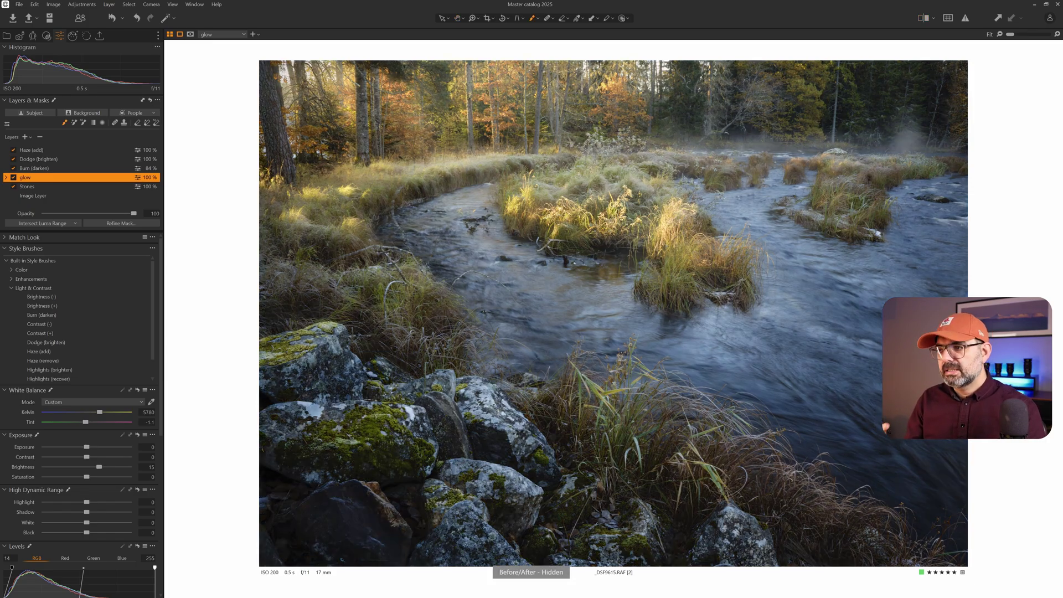
pyautogui.press('y')
pyautogui.press('y')
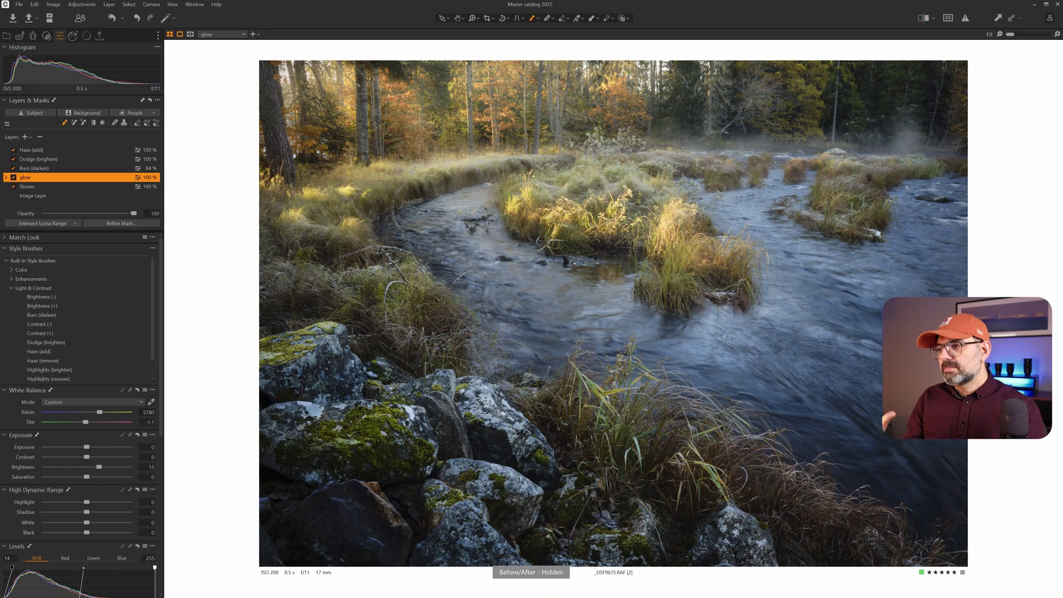
pyautogui.press('y')
pyautogui.press('y')
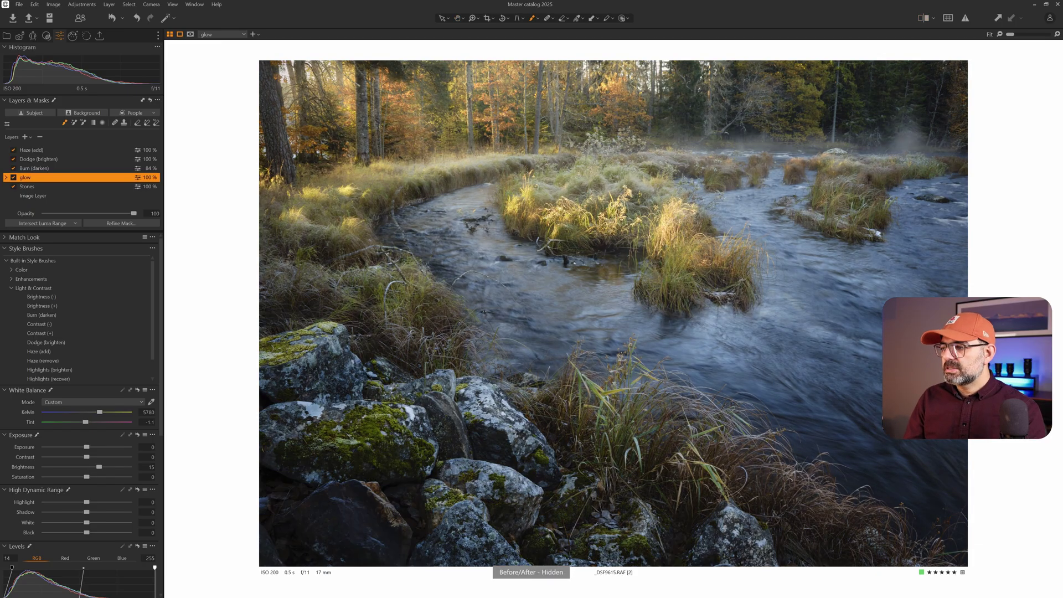
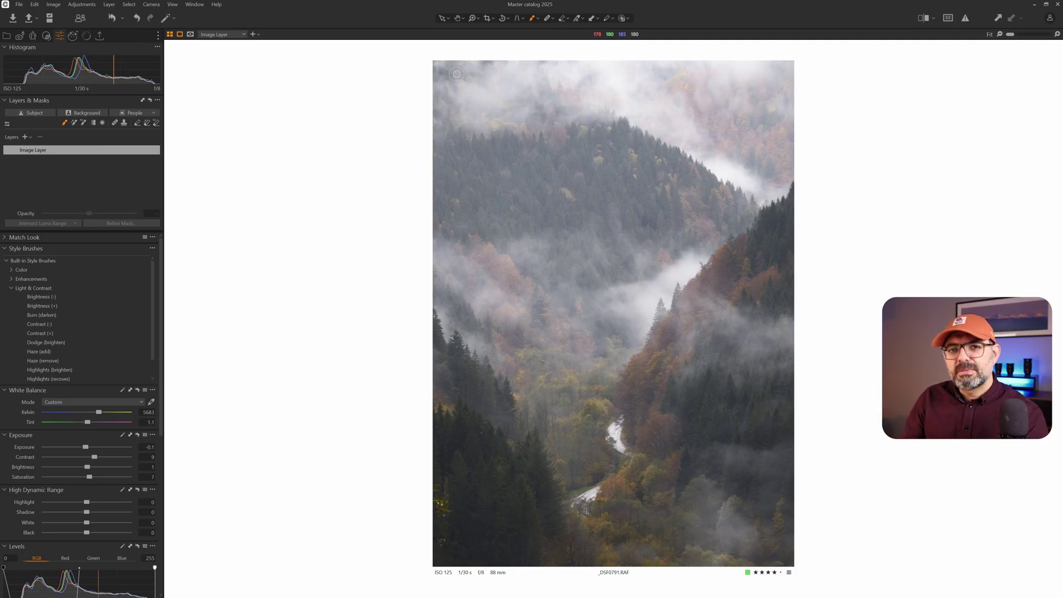
# Compare the misty forest valley photo before and after its existing base adjustments
pyautogui.press('y')
pyautogui.press('y')
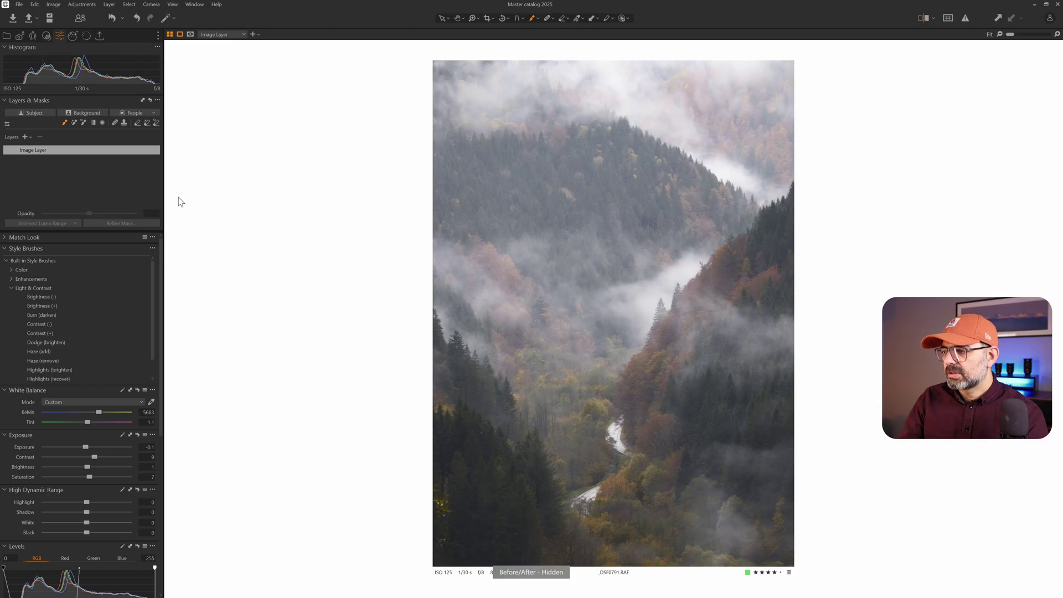
# Choose the Dodge (brighten) style brush, enlarge it to size 391, and paint over the fog in the valley and sky
pyautogui.click(81, 255)
pyautogui.click(77, 315)
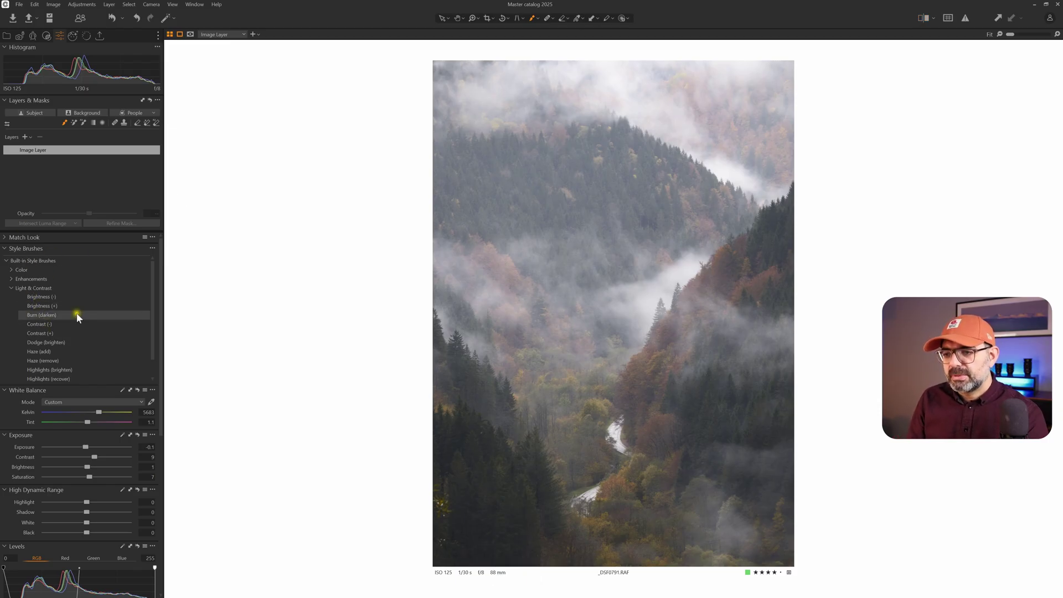
pyautogui.click(35, 344)
pyautogui.rightClick(568, 232)
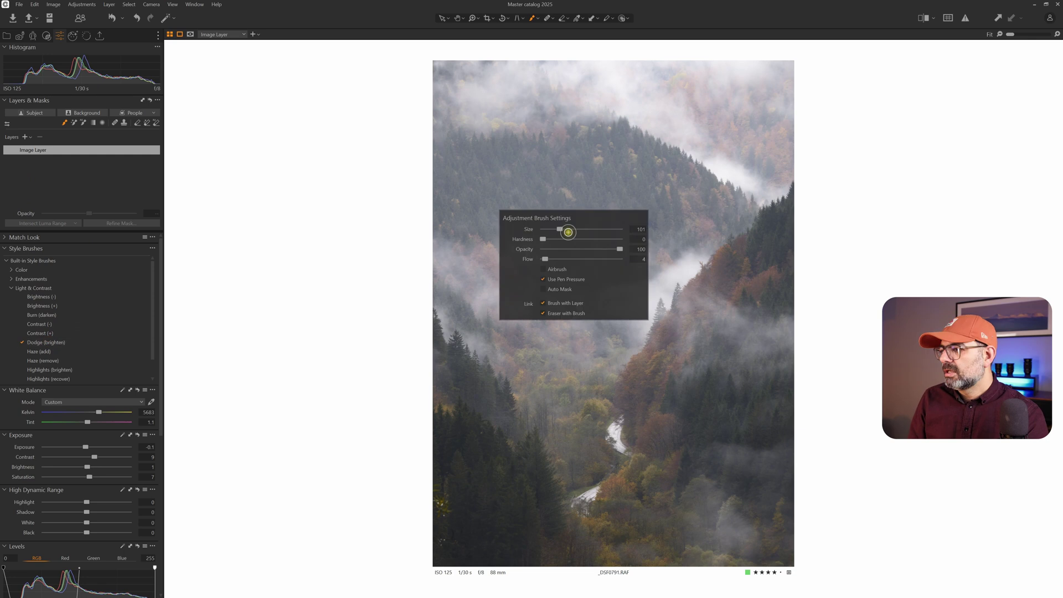
pyautogui.click(571, 229)
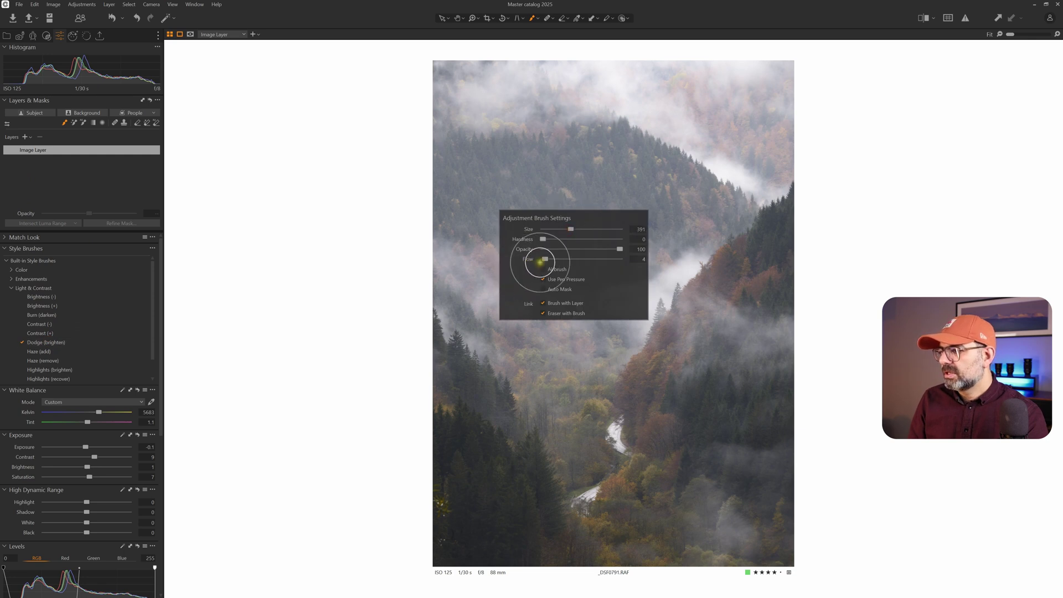
pyautogui.moveTo(704, 226)
pyautogui.mouseDown()
pyautogui.moveTo(616, 321)
pyautogui.moveTo(622, 347)
pyautogui.moveTo(593, 345)
pyautogui.mouseUp()
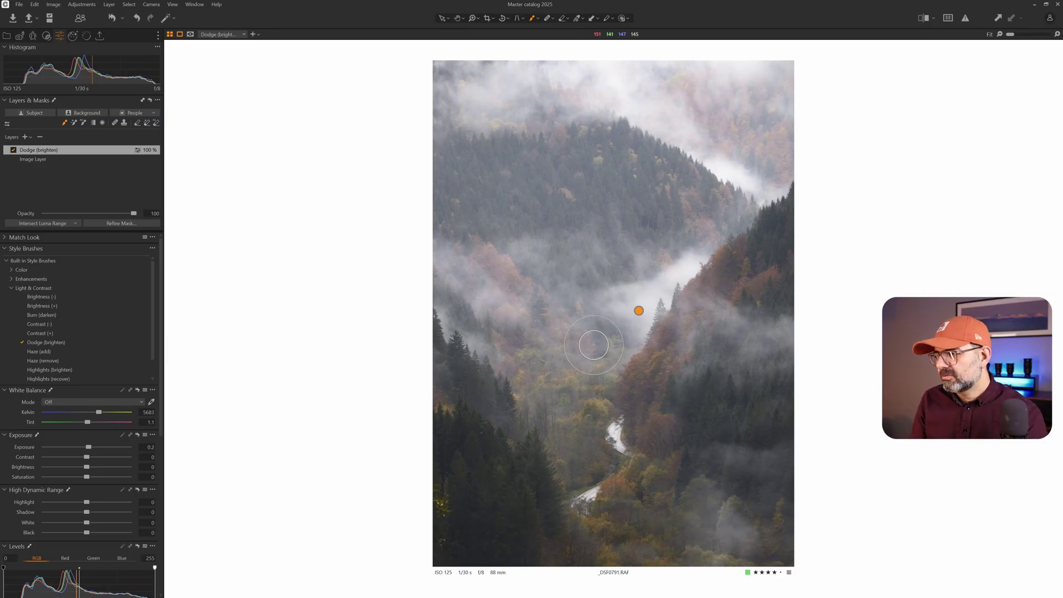
pyautogui.moveTo(648, 341)
pyautogui.mouseDown()
pyautogui.moveTo(568, 303)
pyautogui.moveTo(607, 279)
pyautogui.moveTo(595, 271)
pyautogui.moveTo(616, 361)
pyautogui.moveTo(604, 442)
pyautogui.moveTo(615, 442)
pyautogui.moveTo(608, 427)
pyautogui.moveTo(627, 452)
pyautogui.moveTo(574, 492)
pyautogui.moveTo(636, 530)
pyautogui.moveTo(576, 520)
pyautogui.moveTo(763, 559)
pyautogui.moveTo(643, 530)
pyautogui.moveTo(572, 488)
pyautogui.moveTo(734, 525)
pyautogui.moveTo(714, 544)
pyautogui.moveTo(611, 532)
pyautogui.moveTo(584, 492)
pyautogui.moveTo(627, 455)
pyautogui.moveTo(599, 404)
pyautogui.moveTo(608, 446)
pyautogui.moveTo(569, 490)
pyautogui.moveTo(690, 545)
pyautogui.moveTo(772, 554)
pyautogui.moveTo(591, 501)
pyautogui.moveTo(627, 495)
pyautogui.moveTo(668, 534)
pyautogui.moveTo(713, 514)
pyautogui.moveTo(723, 542)
pyautogui.moveTo(709, 555)
pyautogui.moveTo(607, 517)
pyautogui.moveTo(593, 483)
pyautogui.moveTo(610, 418)
pyautogui.moveTo(625, 444)
pyautogui.moveTo(574, 487)
pyautogui.moveTo(637, 390)
pyautogui.moveTo(717, 205)
pyautogui.moveTo(724, 225)
pyautogui.moveTo(736, 210)
pyautogui.moveTo(671, 111)
pyautogui.moveTo(705, 159)
pyautogui.moveTo(785, 173)
pyautogui.moveTo(702, 140)
pyautogui.moveTo(643, 97)
pyautogui.moveTo(551, 93)
pyautogui.moveTo(511, 107)
pyautogui.moveTo(533, 83)
pyautogui.mouseUp()
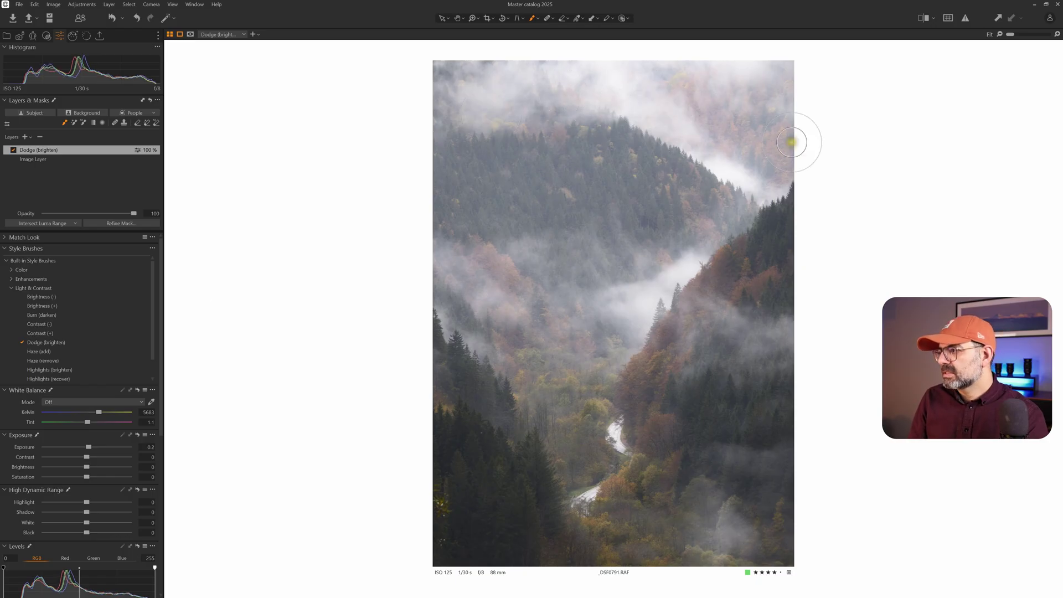
# Compare the photo with and without the Dodge (brighten) layer, then set that layer's contrast to 8
pyautogui.click(13, 150)
pyautogui.click(10, 152)
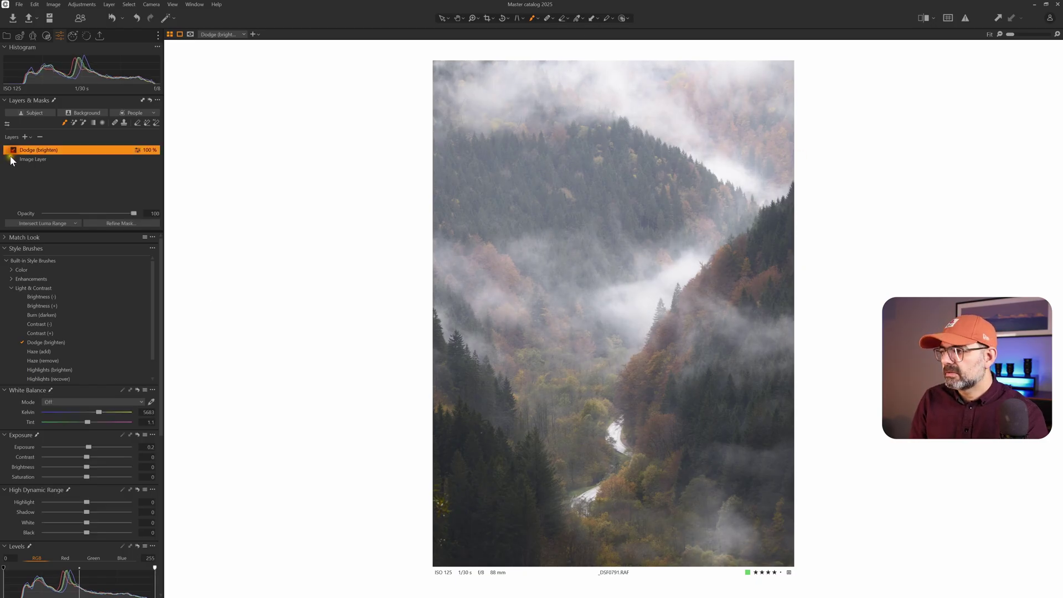
pyautogui.click(12, 150)
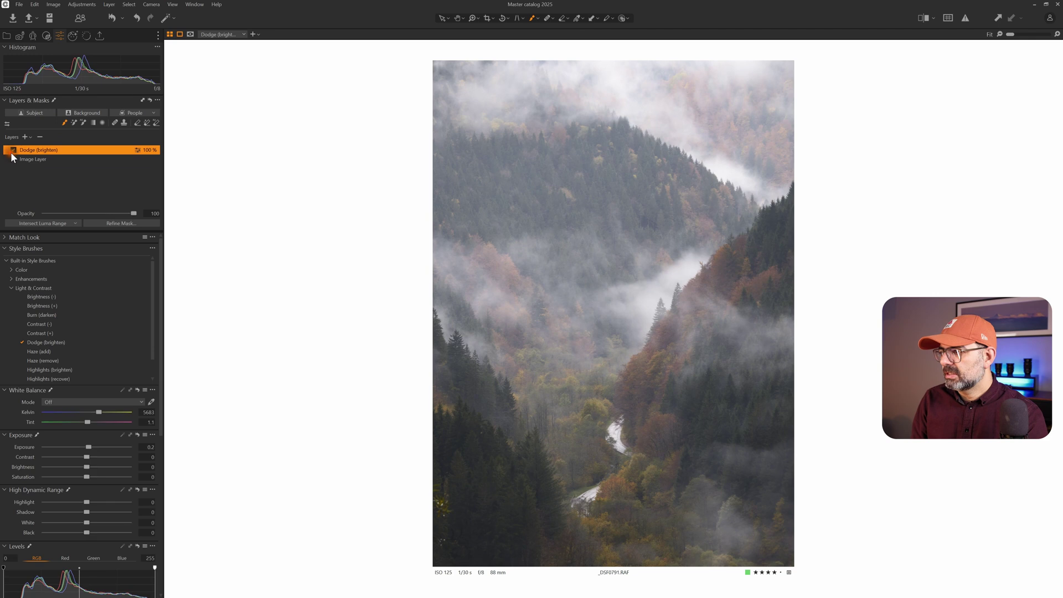
pyautogui.click(11, 152)
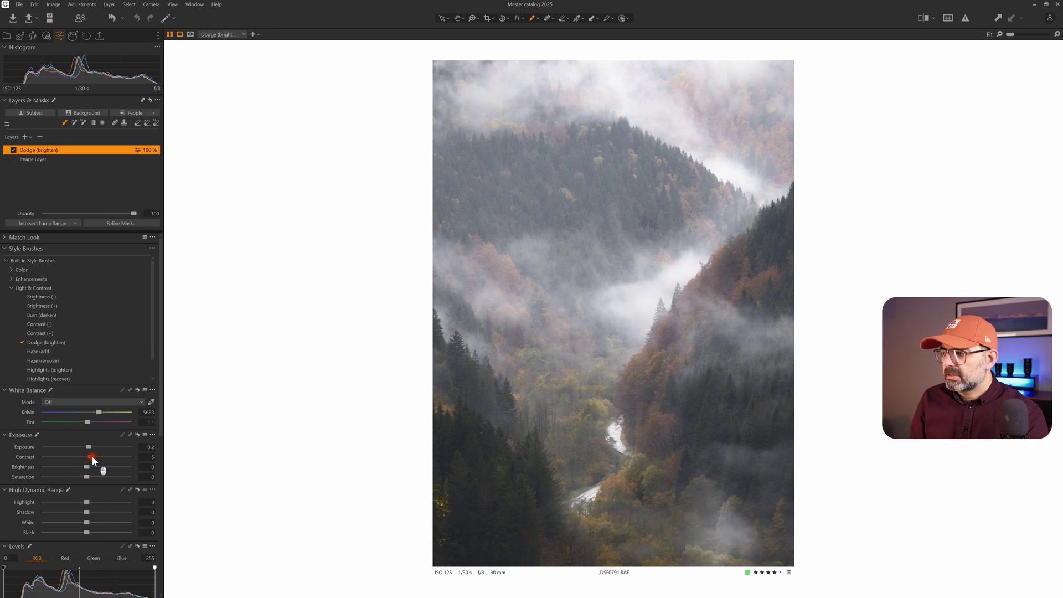
pyautogui.click(46, 123)
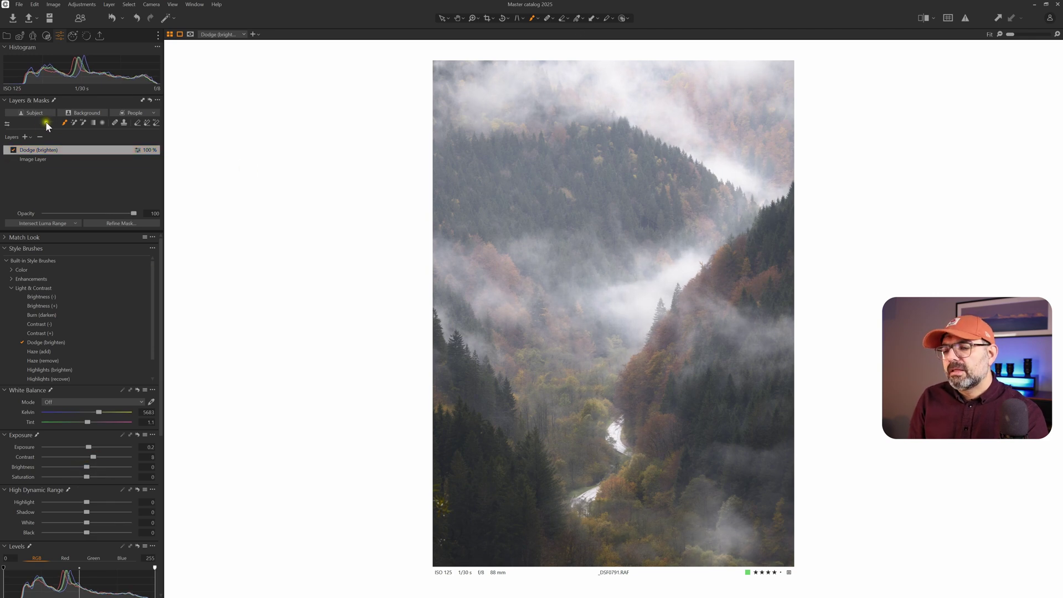
# Choose the Burn (darken) style brush and paint over the dark forested slopes and lower valley
pyautogui.click(41, 314)
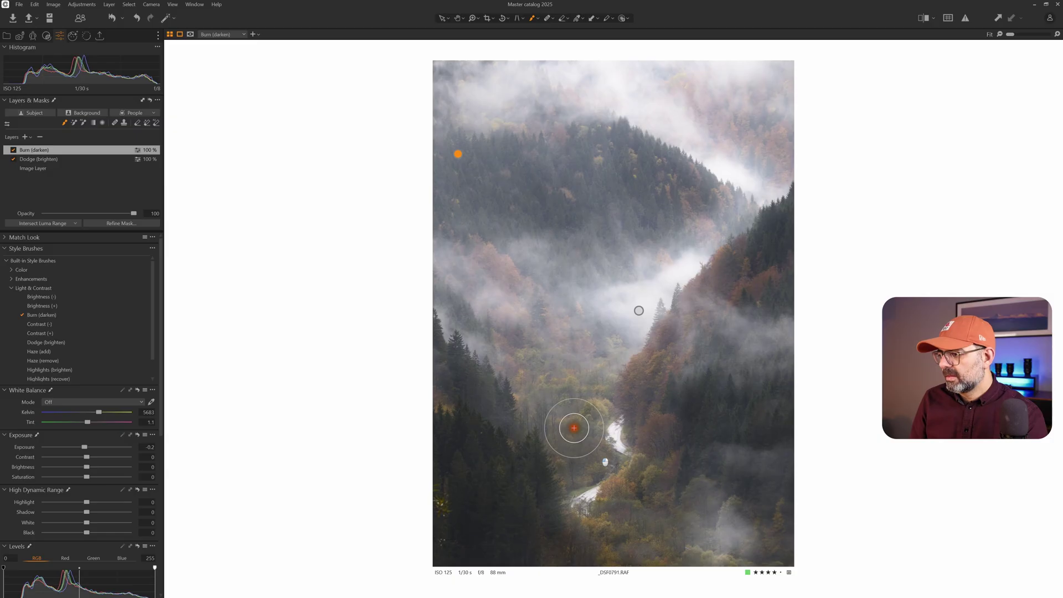
pyautogui.moveTo(520, 352)
pyautogui.mouseDown()
pyautogui.moveTo(487, 354)
pyautogui.moveTo(476, 332)
pyautogui.mouseUp()
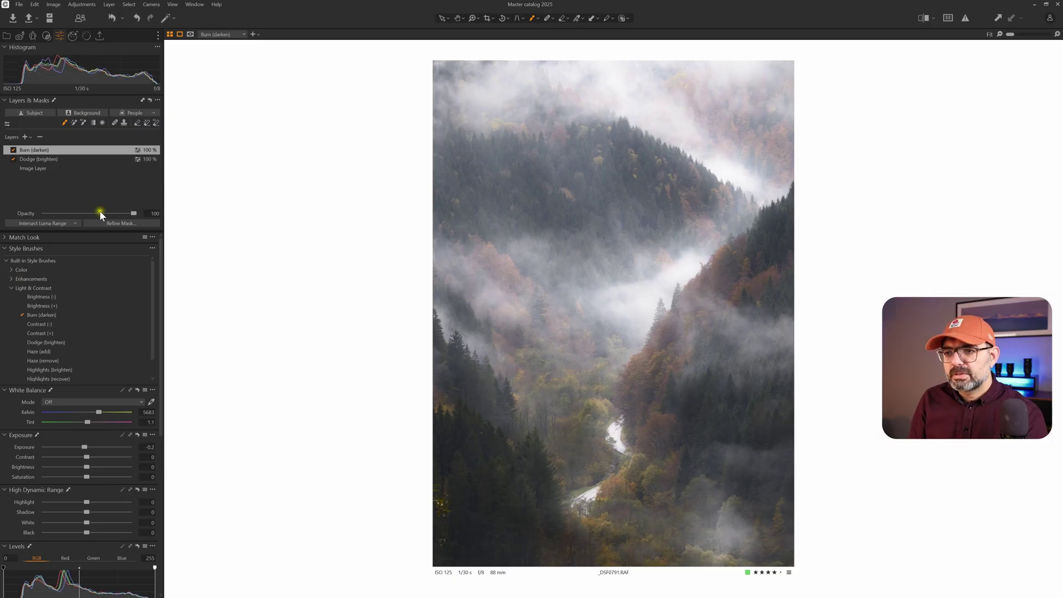
# Set the Burn (darken) layer's contrast to 18 and its Natural clarity to 73
pyautogui.moveTo(87, 458); pyautogui.dragTo(102, 456)
pyautogui.scroll(-4, 149, 505)
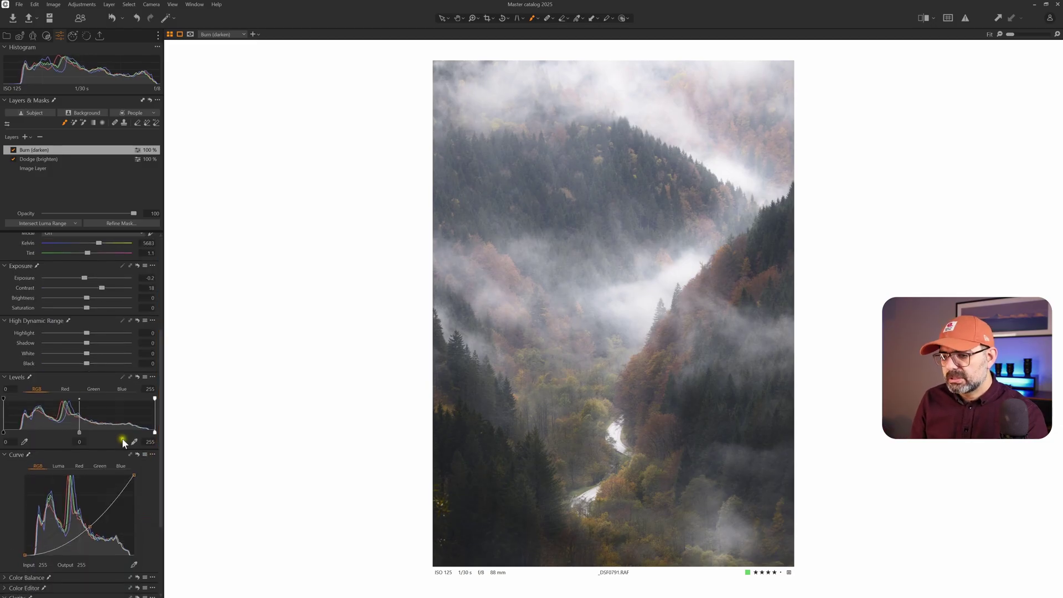
pyautogui.scroll(-3, 159, 475)
pyautogui.moveTo(87, 511); pyautogui.dragTo(116, 517)
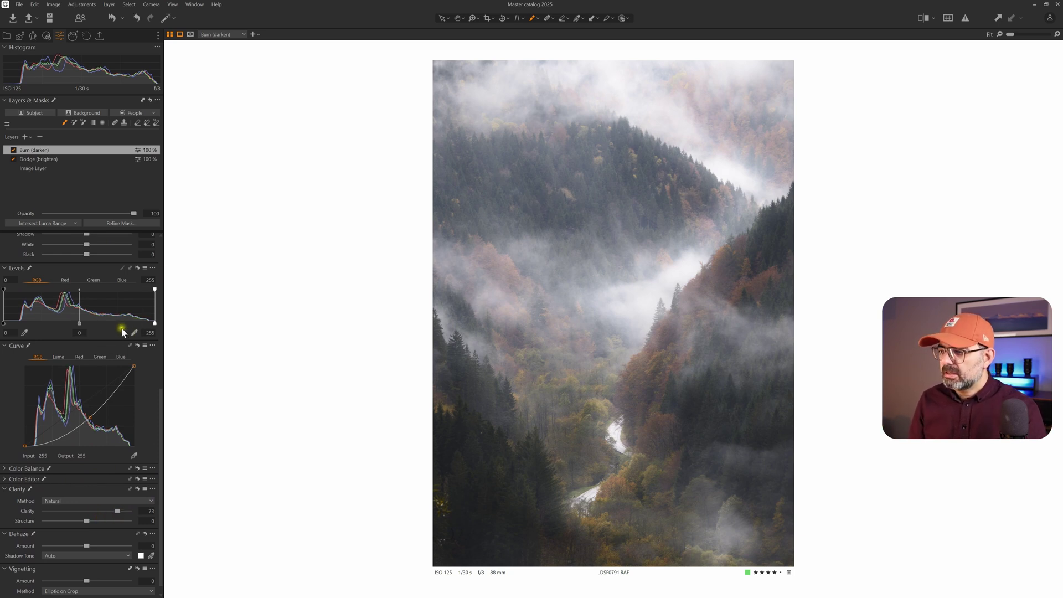
# Compare the dodged and burned valley photo with its original using the Before/After view
pyautogui.press('y')
pyautogui.press('y')
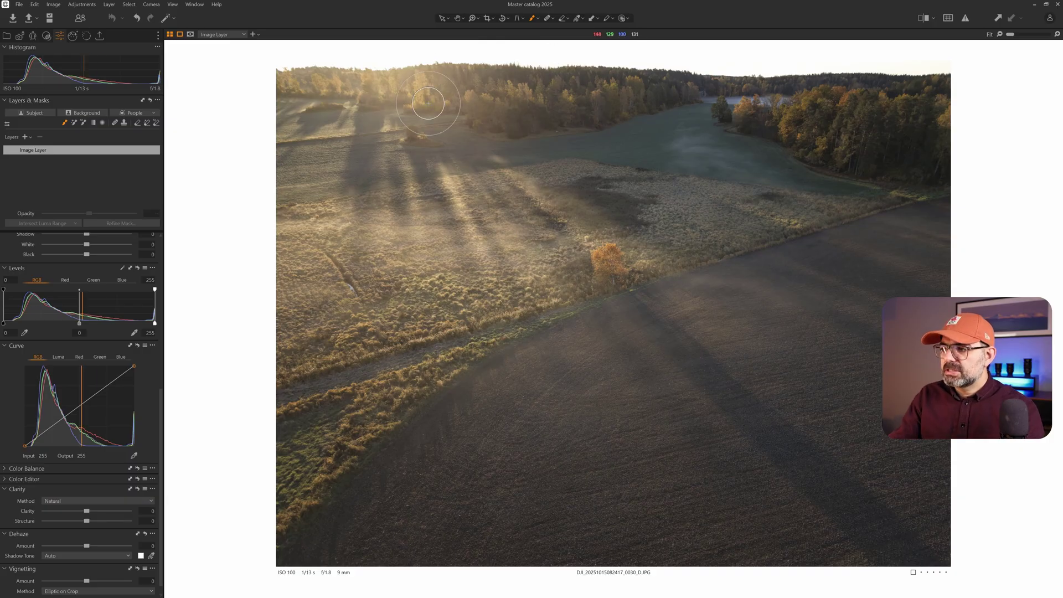
# Crop the aerial field photo to remove the bright sky strip above the treeline, keeping the light rays
pyautogui.press('h')
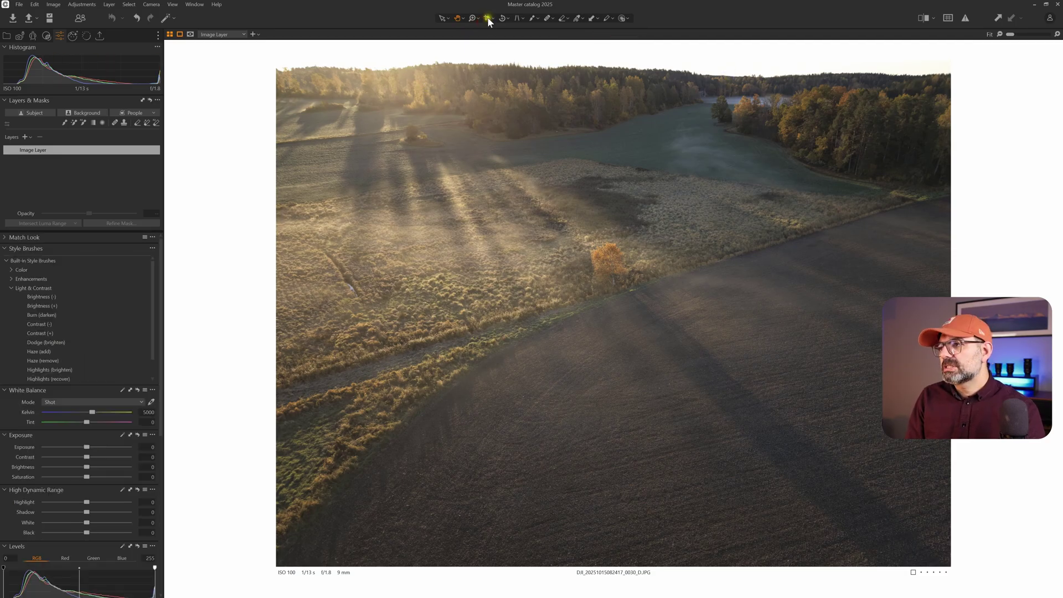
pyautogui.click(488, 20)
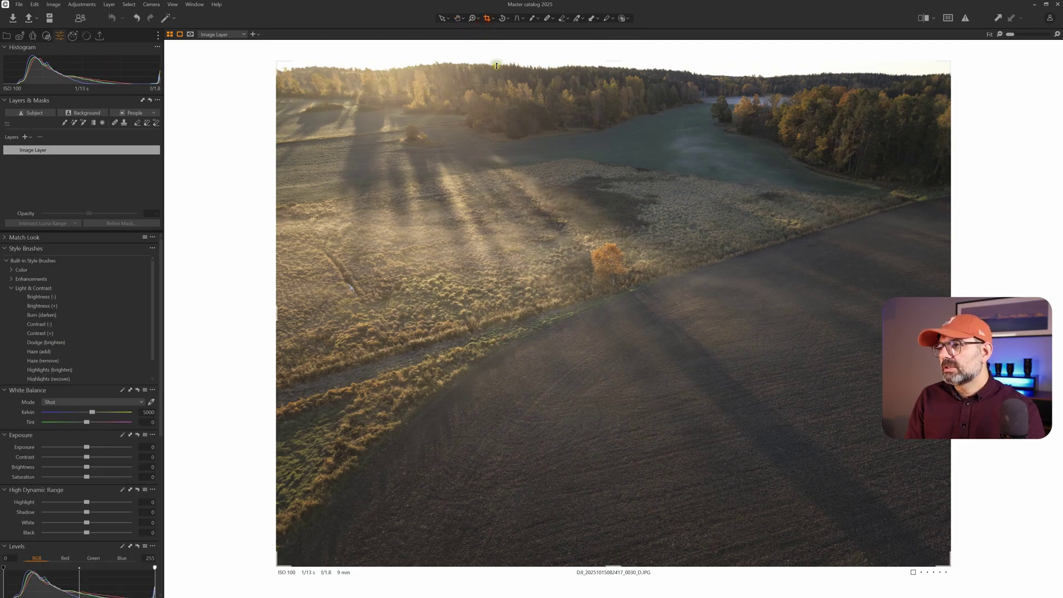
pyautogui.moveTo(614, 65); pyautogui.dragTo(612, 78)
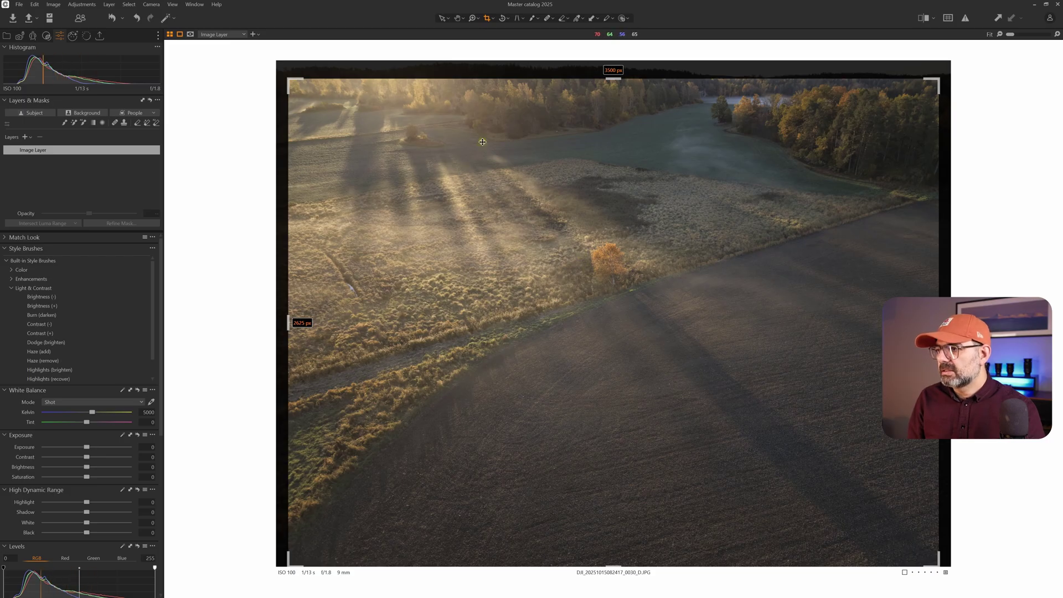
pyautogui.moveTo(293, 80); pyautogui.dragTo(284, 79)
pyautogui.moveTo(468, 269); pyautogui.dragTo(467, 270)
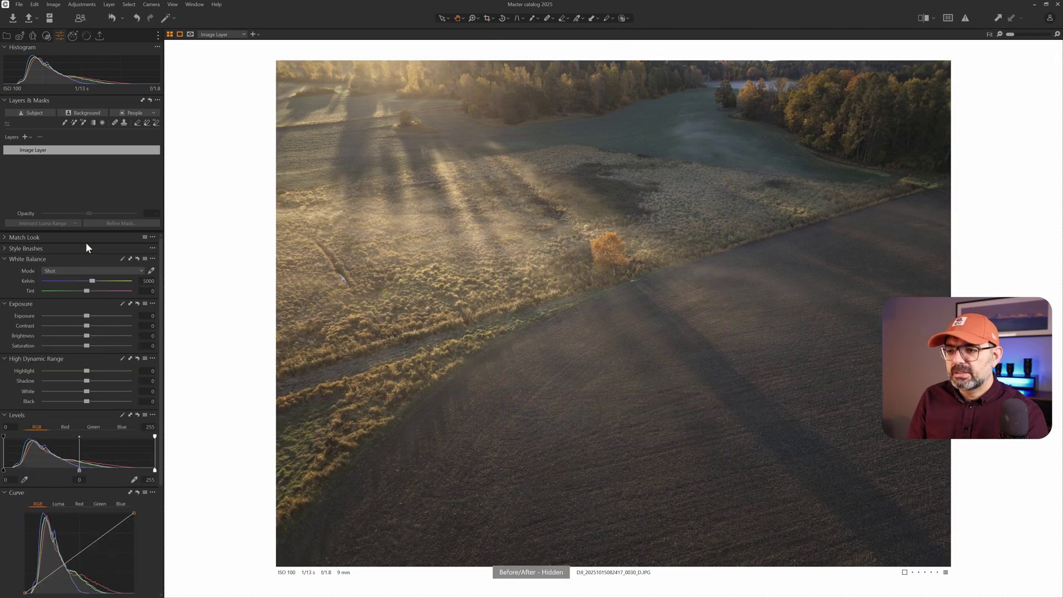
# Set the image layer's white balance to 5340 Kelvin with tint -3.3, and check it against the original
pyautogui.moveTo(92, 282); pyautogui.dragTo(95, 282)
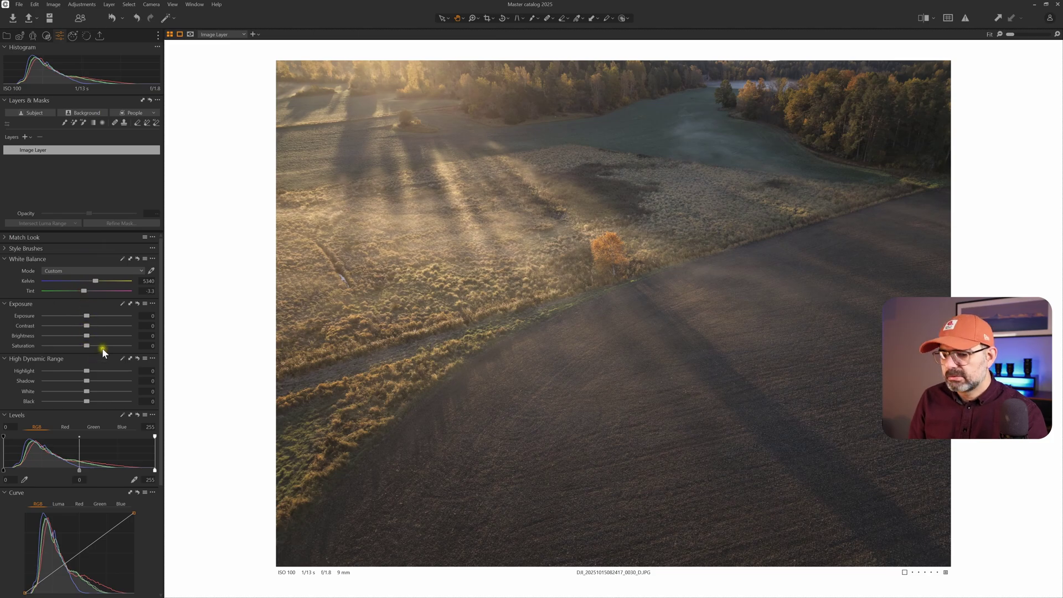
pyautogui.press('y')
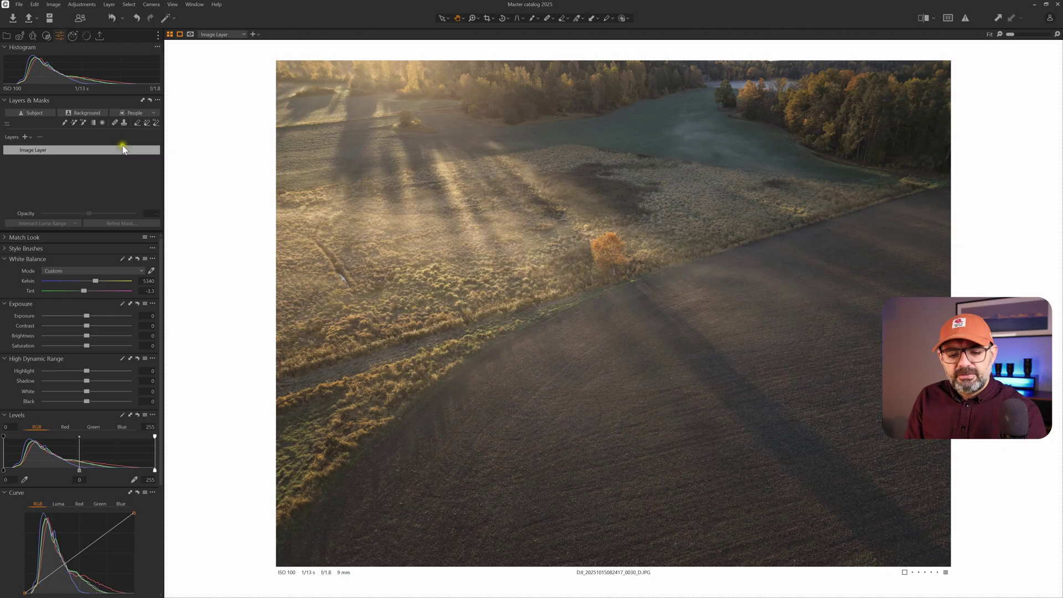
# Create a filled adjustment layer named burn and lower its exposure to -1.3
pyautogui.hotkey('ctrl', 'shift', 'n')
pyautogui.doubleClick(33, 150)
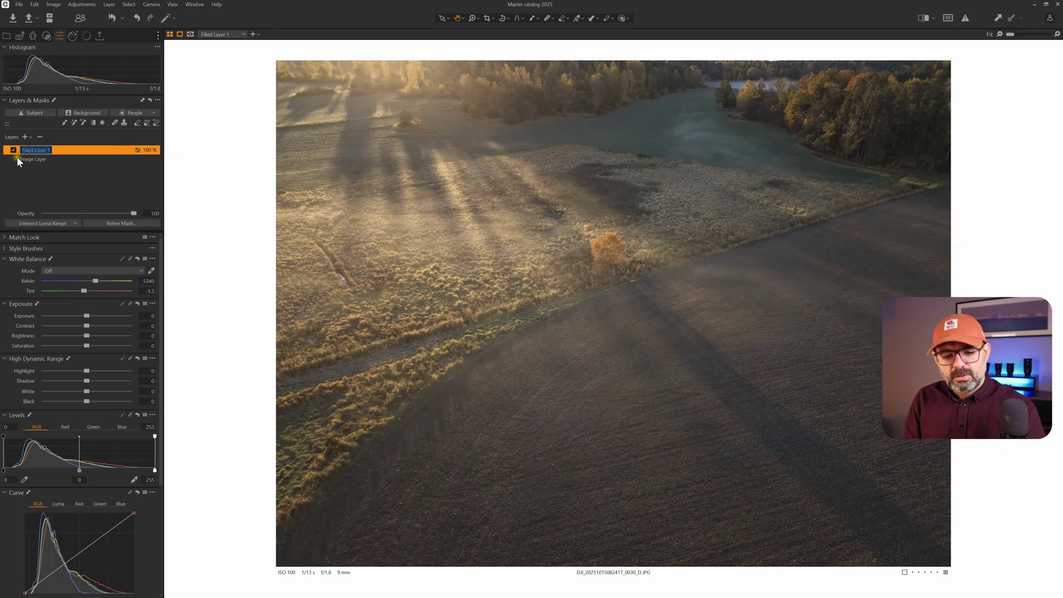
pyautogui.write('burn')
pyautogui.press('Return')
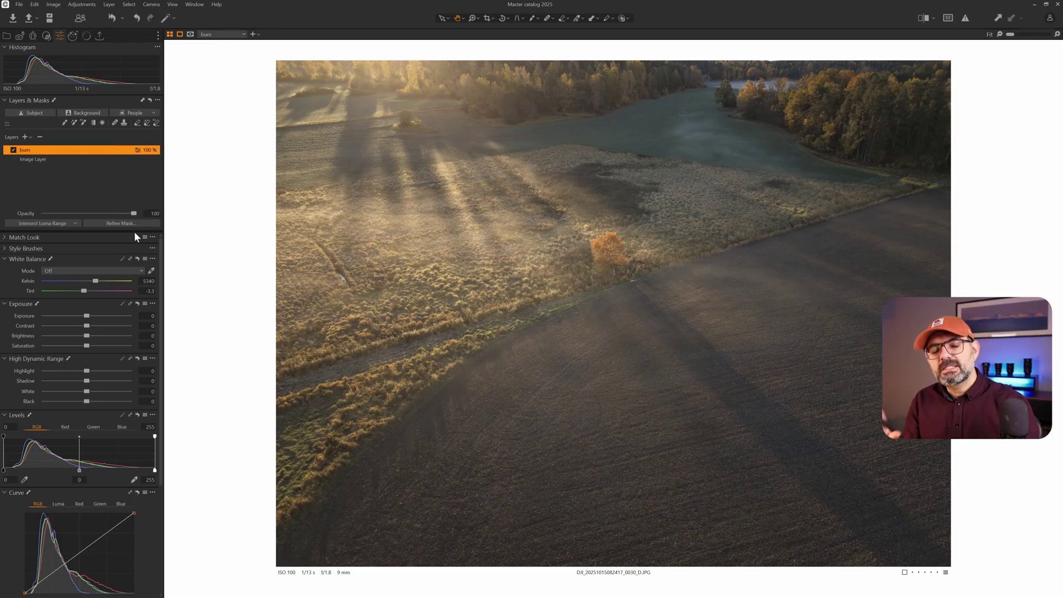
pyautogui.moveTo(86, 315); pyautogui.dragTo(72, 316)
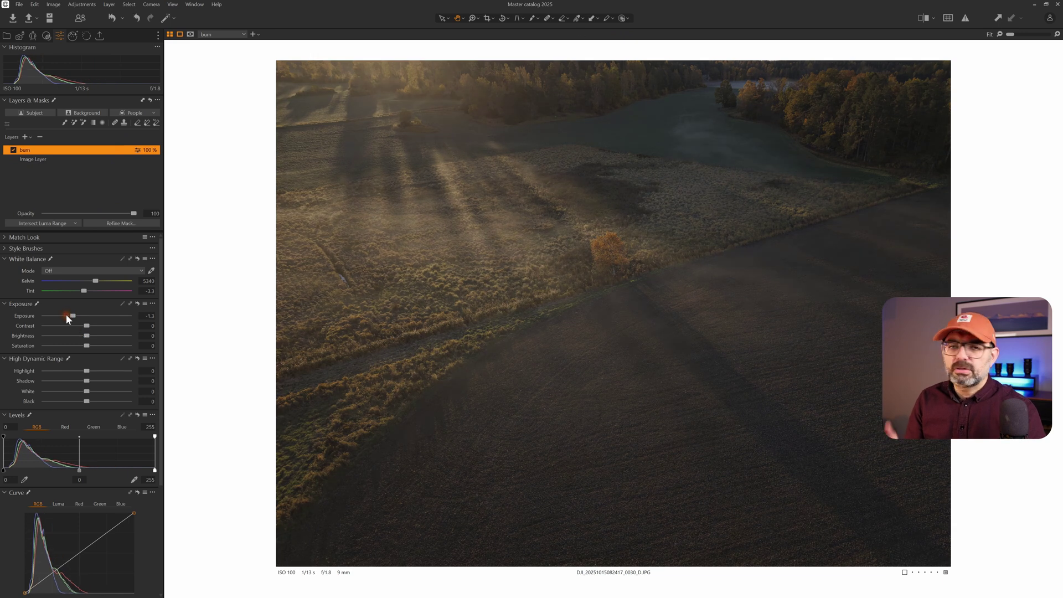
# Limit the burn layer to shadows with luma range 1–13, falloff 0–108, radius 2 and sensitivity 36, and compare it on and off
pyautogui.click(44, 224)
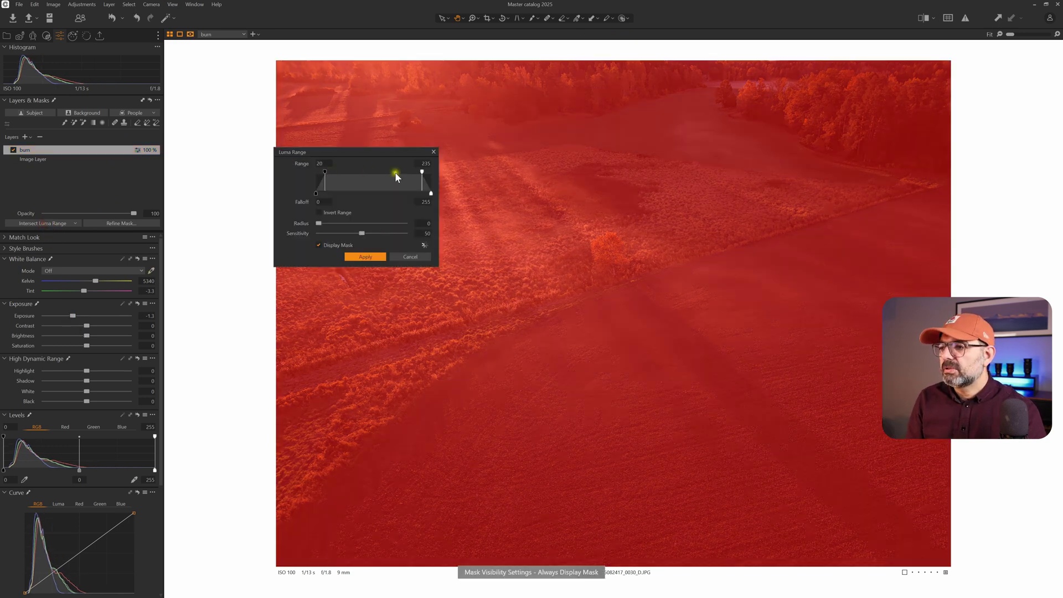
pyautogui.moveTo(418, 173); pyautogui.dragTo(359, 175)
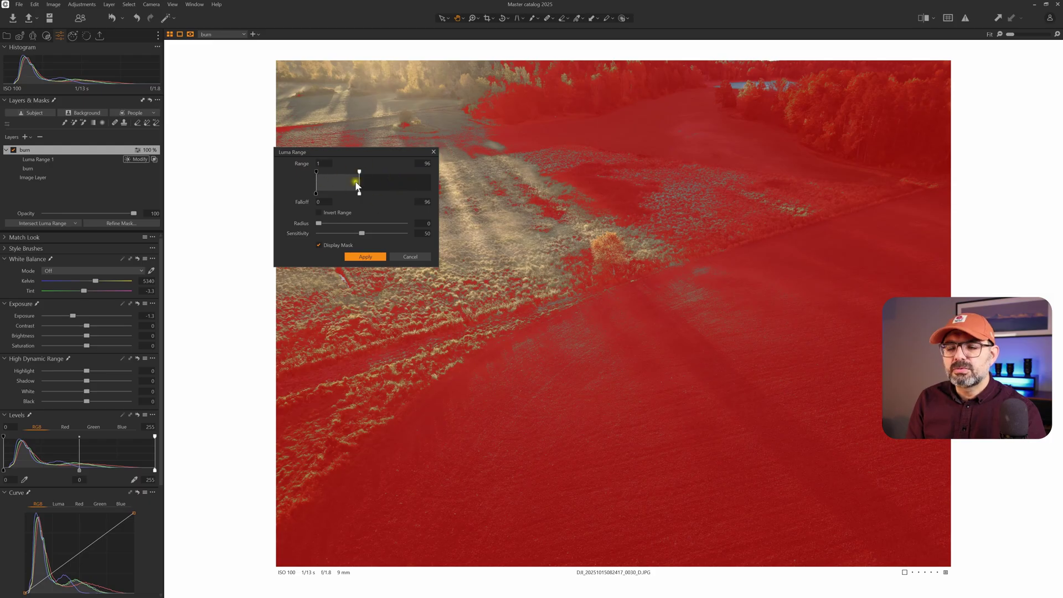
pyautogui.moveTo(355, 192); pyautogui.dragTo(321, 171)
pyautogui.moveTo(319, 223); pyautogui.dragTo(352, 234)
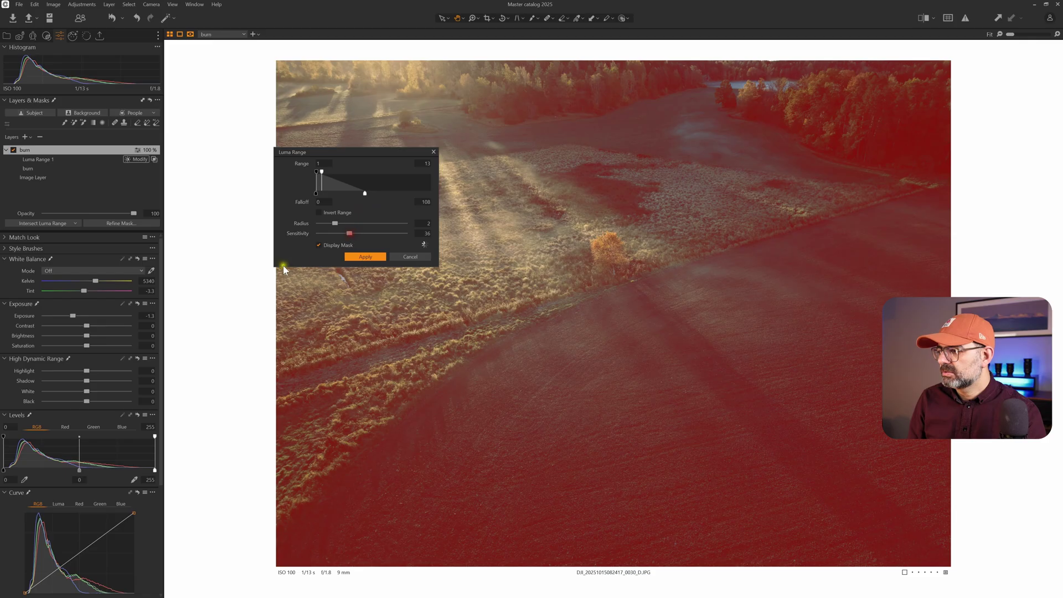
pyautogui.click(363, 257)
pyautogui.click(13, 149)
pyautogui.click(13, 149)
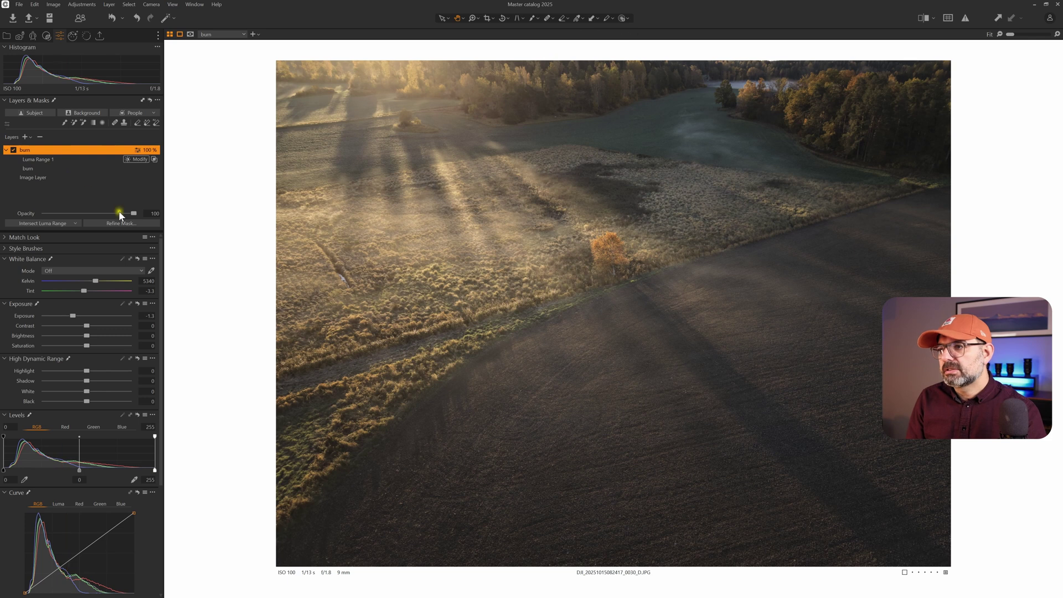
# Add a new filled adjustment layer above burn, and increase the burn layer's contrast
pyautogui.click(31, 137)
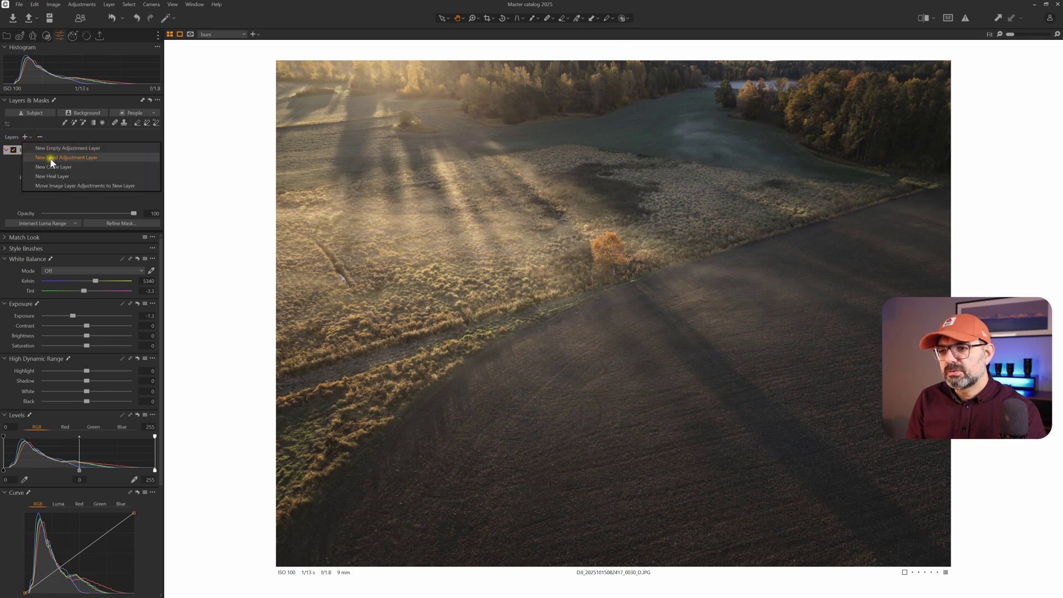
pyautogui.click(60, 158)
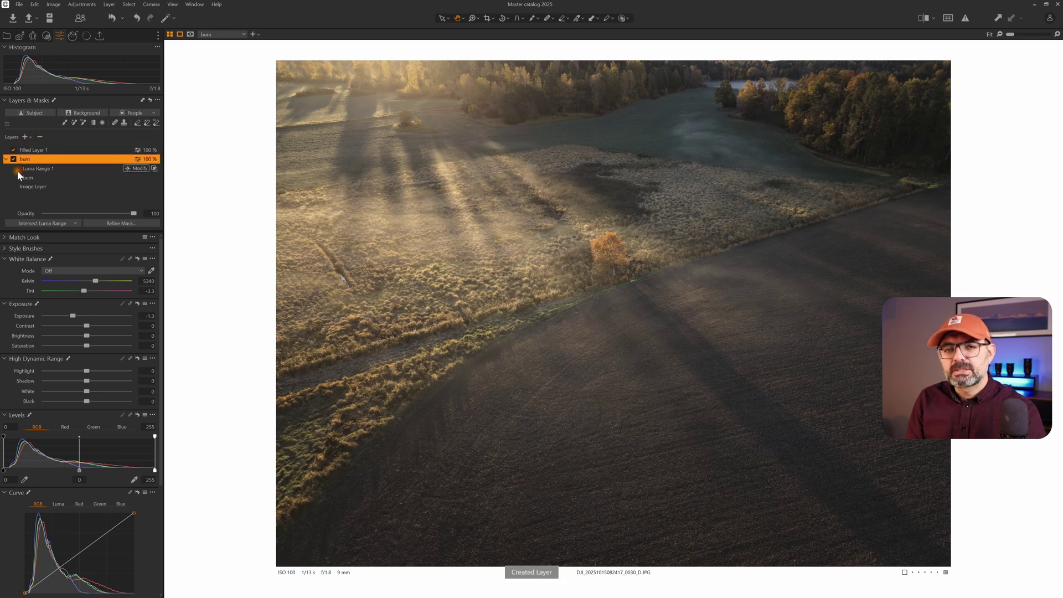
pyautogui.click(18, 176)
pyautogui.moveTo(86, 326)
pyautogui.mouseDown()
pyautogui.moveTo(122, 328)
pyautogui.moveTo(76, 328)
pyautogui.moveTo(99, 331)
pyautogui.mouseUp()
# Rename the new filled layer above burn as Dodge
pyautogui.click(34, 151)
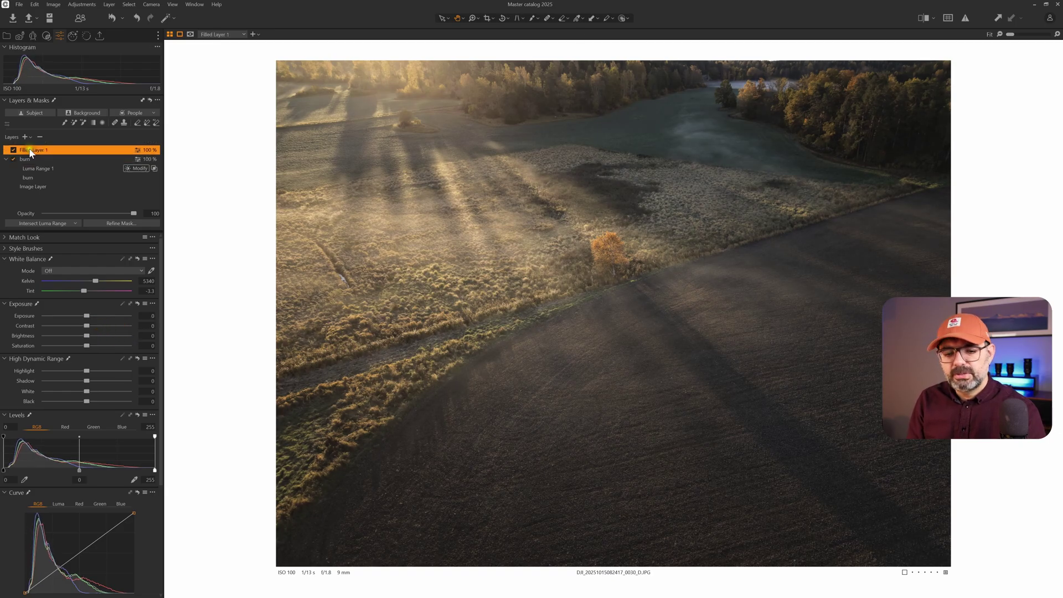
pyautogui.doubleClick(33, 153)
pyautogui.write('D')
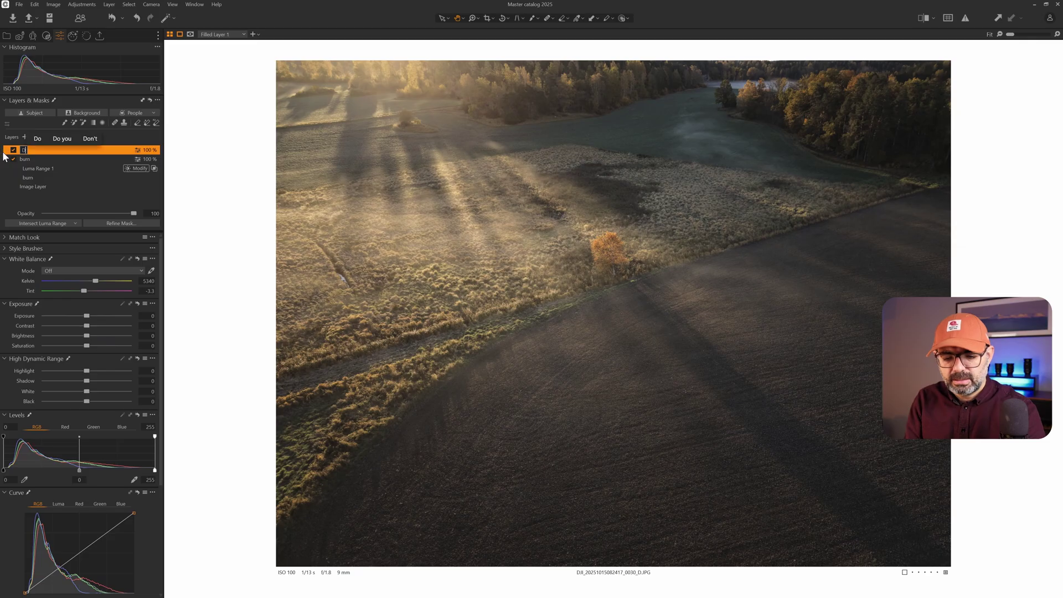
pyautogui.write('odge')
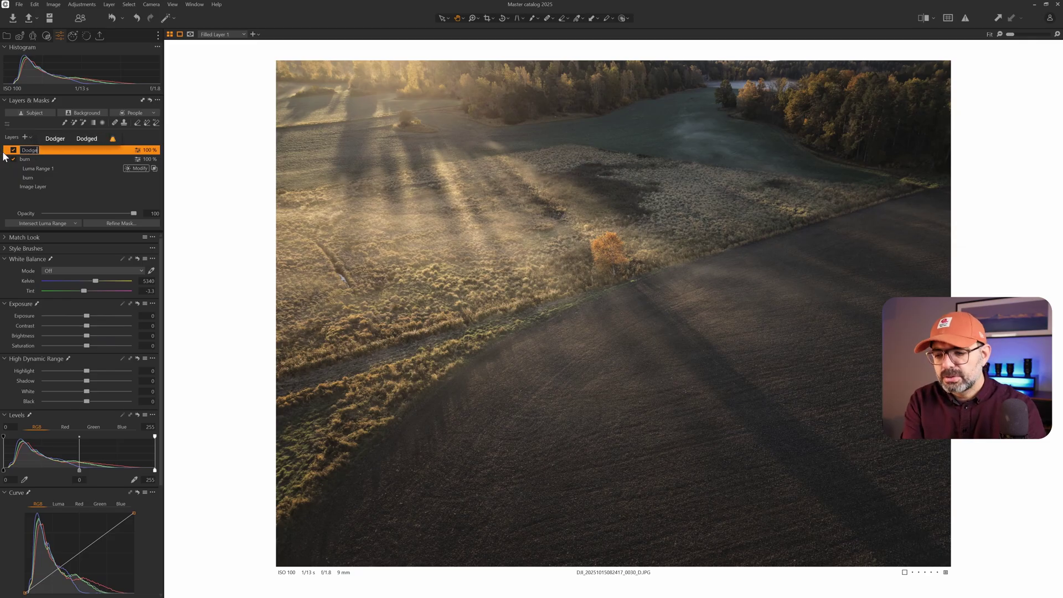
pyautogui.press('Return')
# Brighten the Dodge layer by lifting its RGB curve's midtones, and warm its white balance to 5737 Kelvin
pyautogui.moveTo(70, 559); pyautogui.dragTo(78, 563)
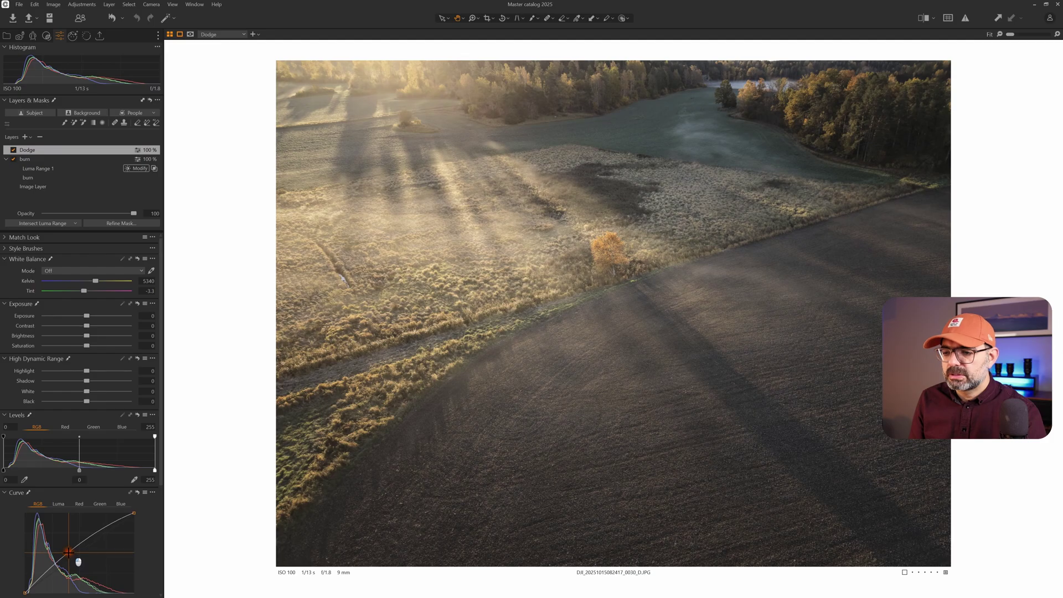
pyautogui.moveTo(95, 281); pyautogui.dragTo(100, 282)
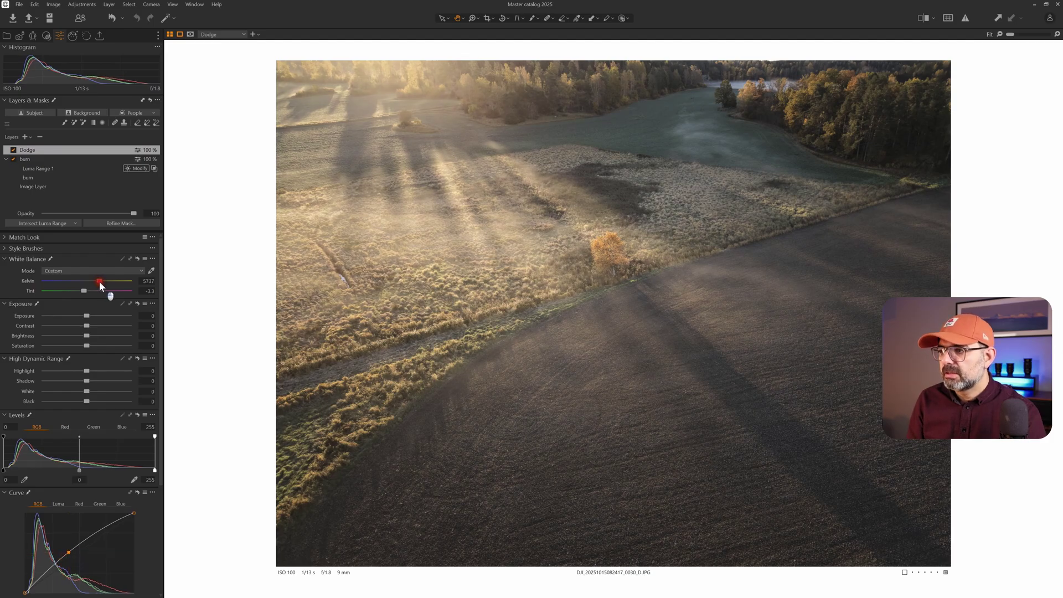
# Set the Dodge layer's brightness to 1 and limit it to highlights with luma range 146–222, falloff 34–242, radius 26.7 and sensitivity 17
pyautogui.moveTo(86, 336); pyautogui.dragTo(88, 333)
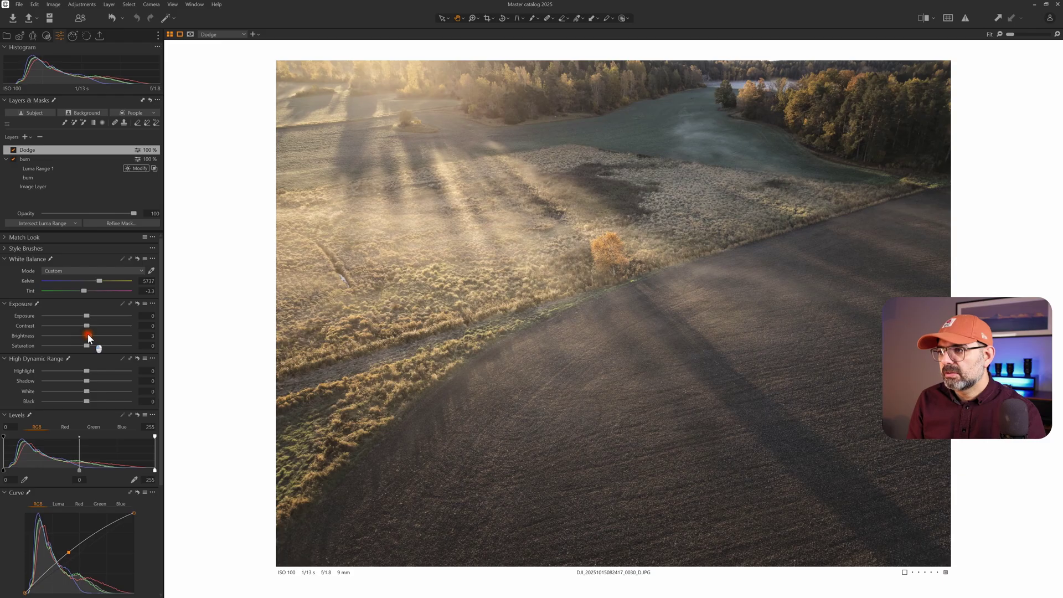
pyautogui.click(37, 223)
pyautogui.moveTo(487, 230); pyautogui.dragTo(496, 235)
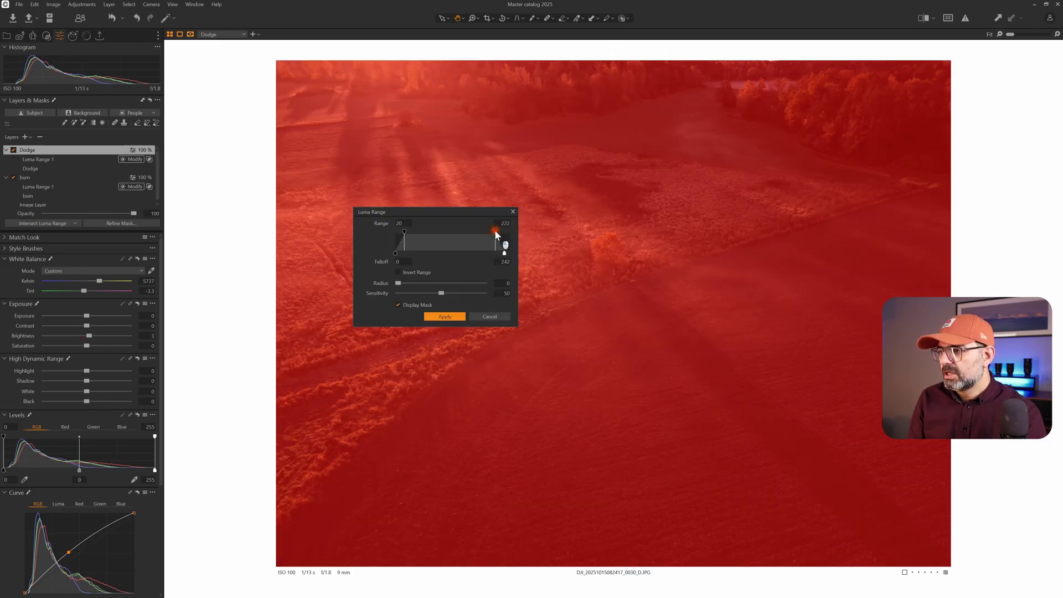
pyautogui.moveTo(406, 230); pyautogui.dragTo(410, 253)
pyautogui.moveTo(398, 283)
pyautogui.mouseDown()
pyautogui.moveTo(445, 283)
pyautogui.moveTo(405, 293)
pyautogui.mouseUp()
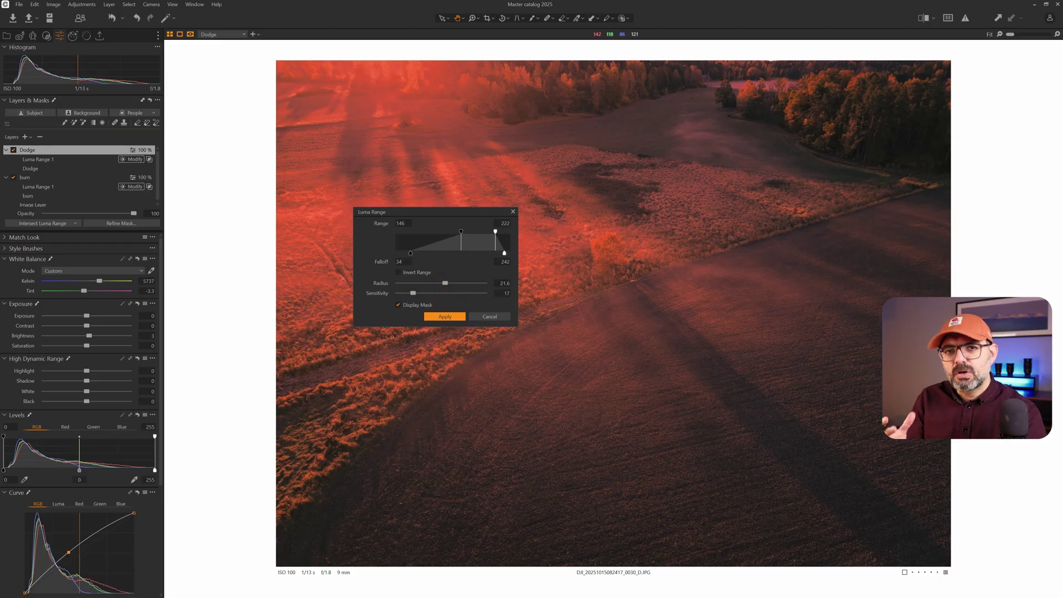
pyautogui.moveTo(448, 282); pyautogui.dragTo(435, 281)
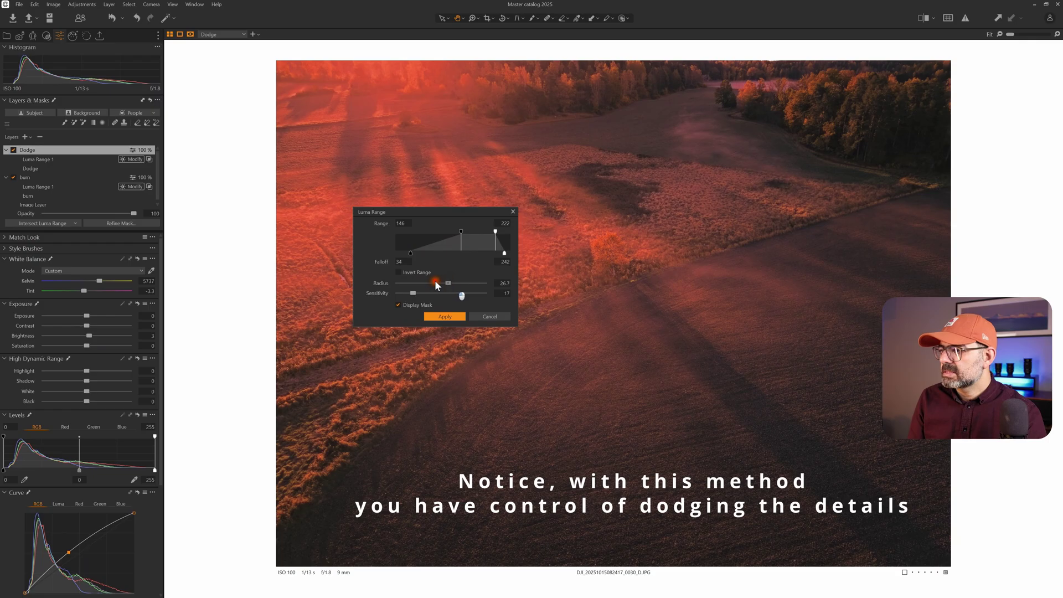
pyautogui.press('Return')
# Compare the photo with the Dodge layer switched off and on
pyautogui.click(13, 150)
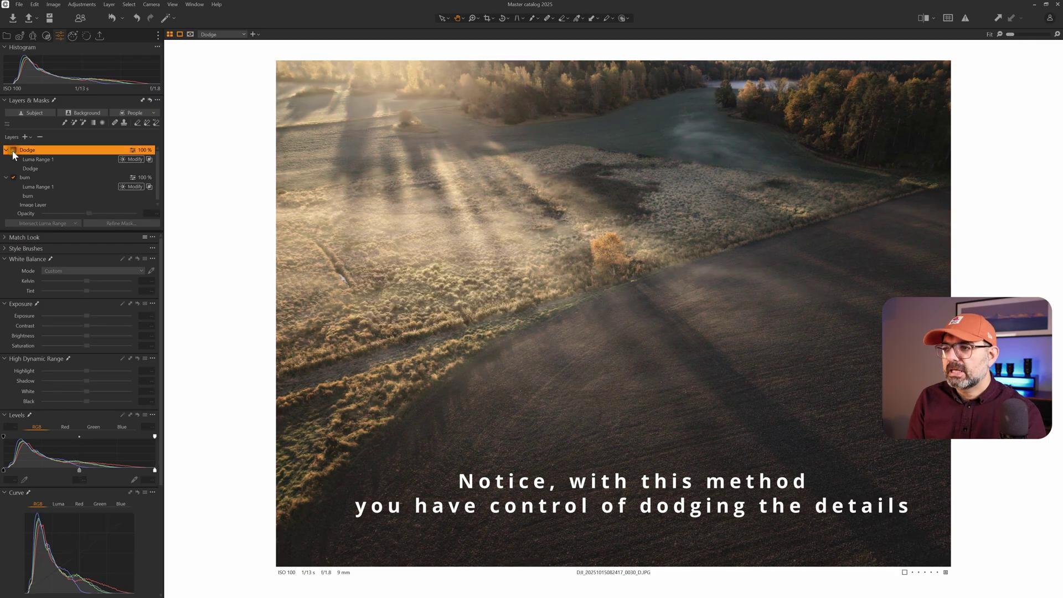
pyautogui.click(13, 150)
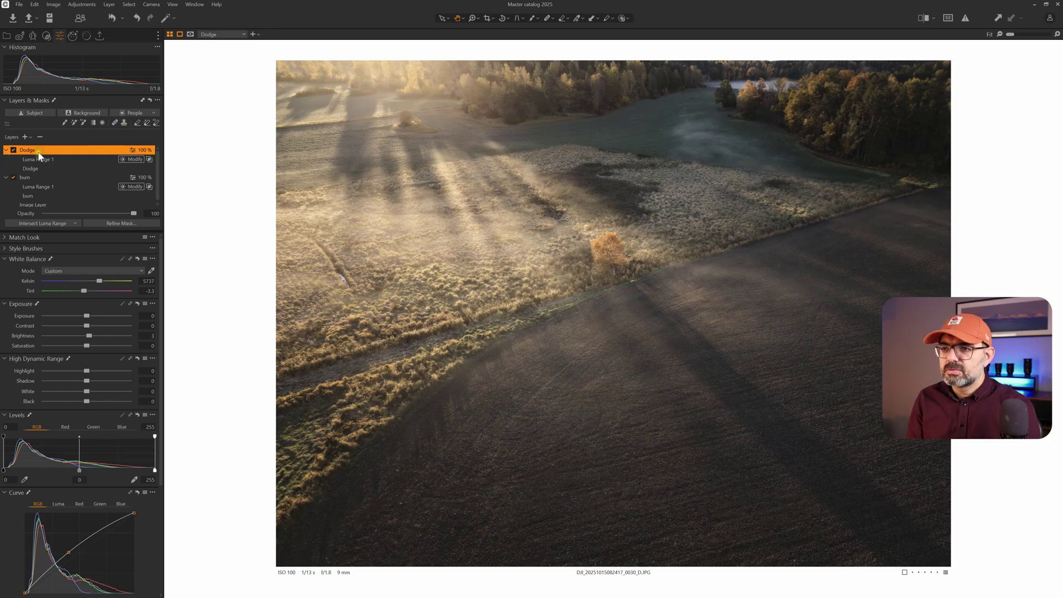
# Add a subtracting brush mask to the Dodge layer and brush the effect away from the sunlit grass of the field
pyautogui.click(73, 223)
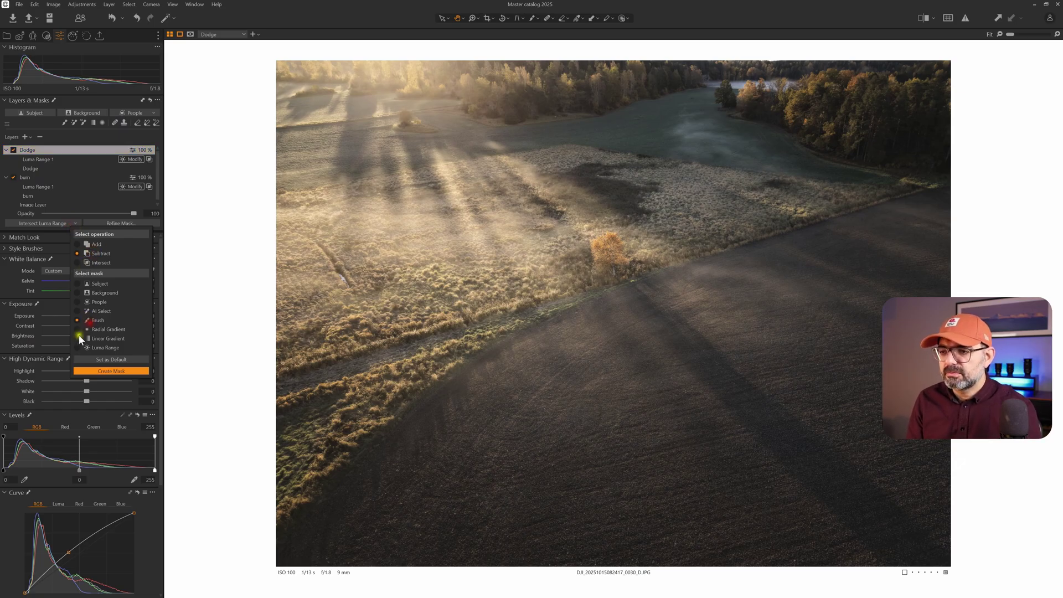
pyautogui.click(111, 372)
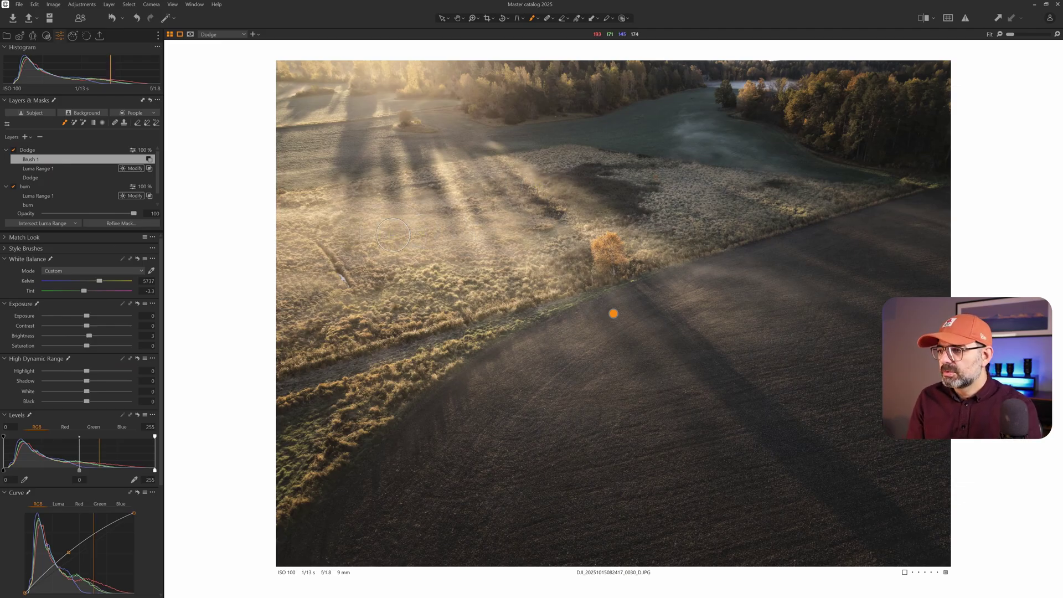
pyautogui.moveTo(404, 246)
pyautogui.mouseDown()
pyautogui.moveTo(332, 214)
pyautogui.moveTo(308, 227)
pyautogui.moveTo(420, 225)
pyautogui.mouseUp()
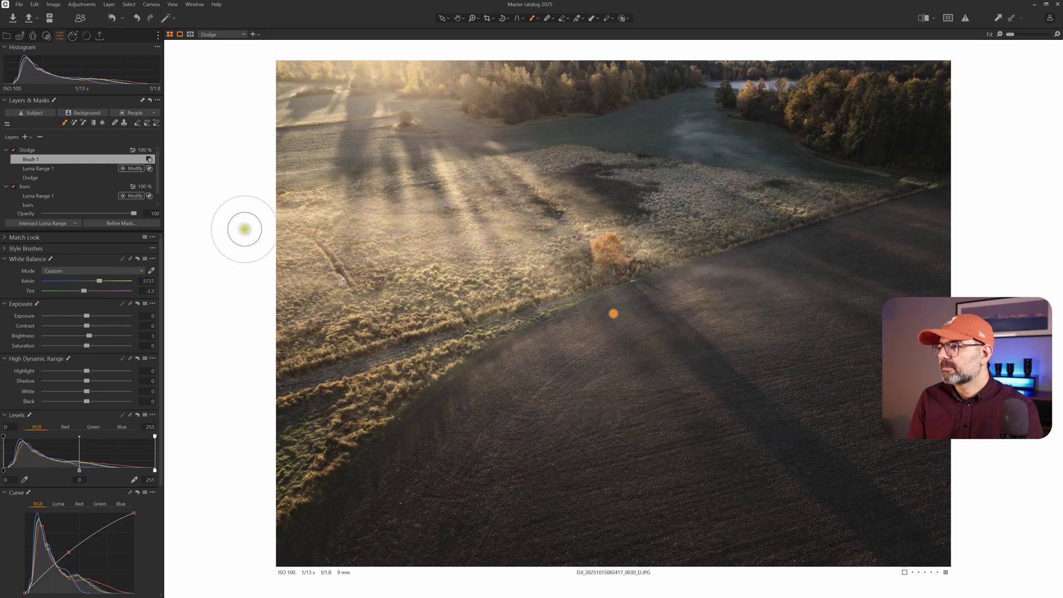
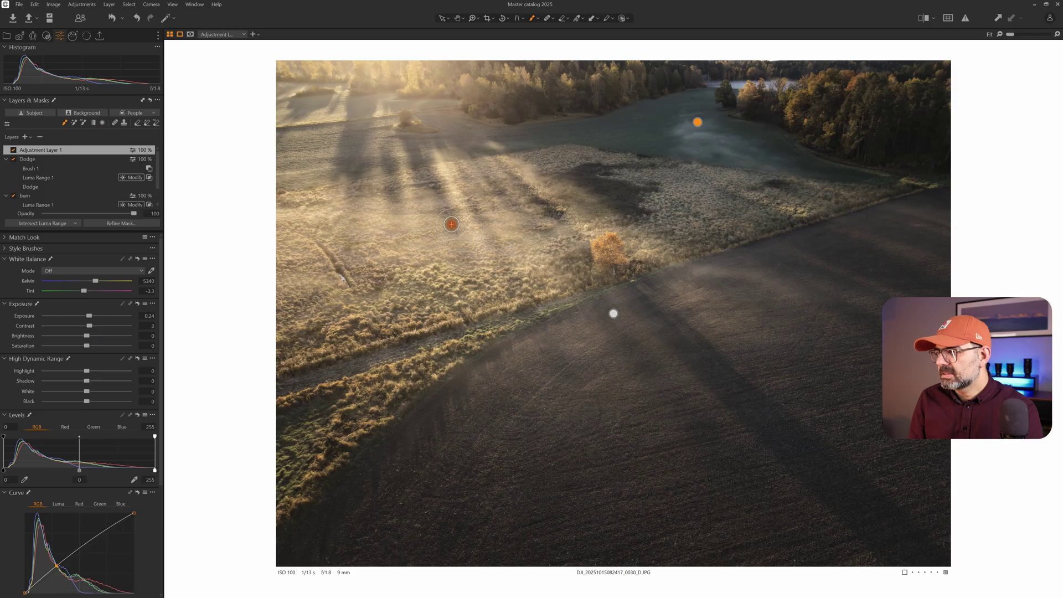
# Set the new adjustment layer's dehaze amount to -23 with a picked shadow tone, and rename the layer Mist
pyautogui.moveTo(160, 484); pyautogui.dragTo(77, 534)
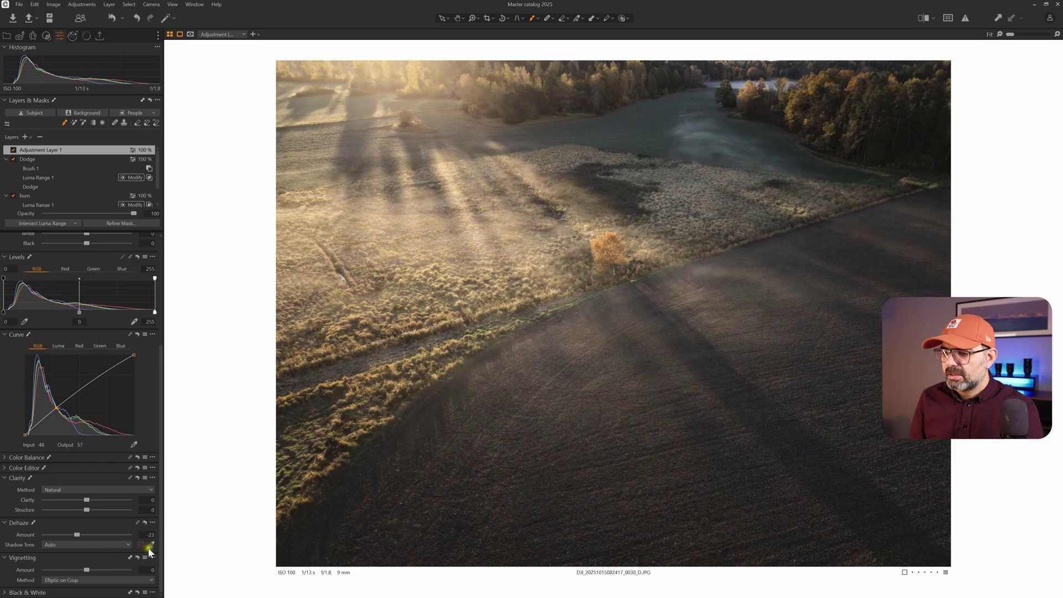
pyautogui.click(65, 151)
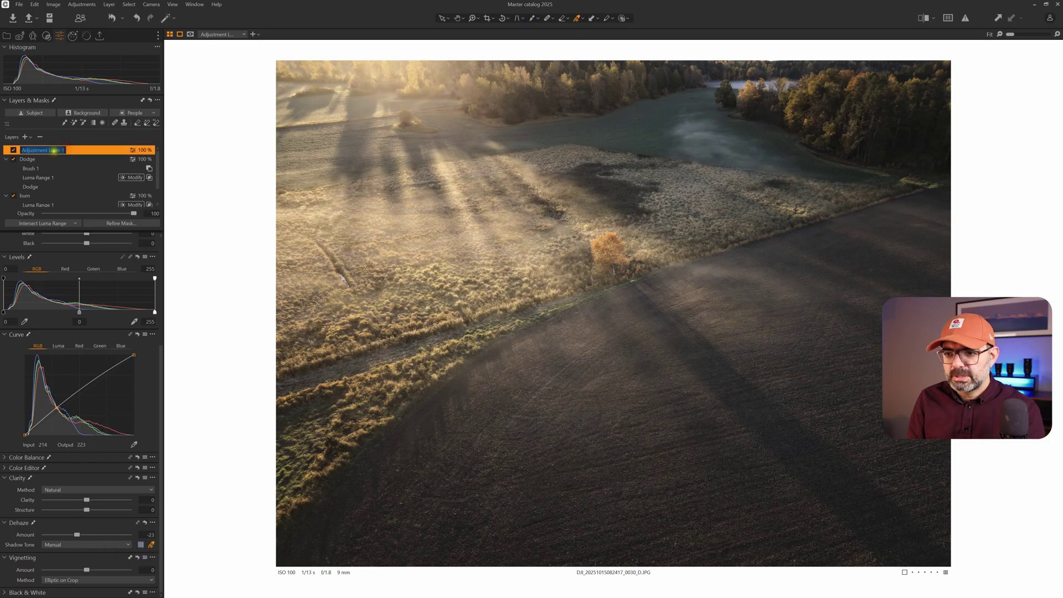
pyautogui.write('Mist')
pyautogui.press('Return')
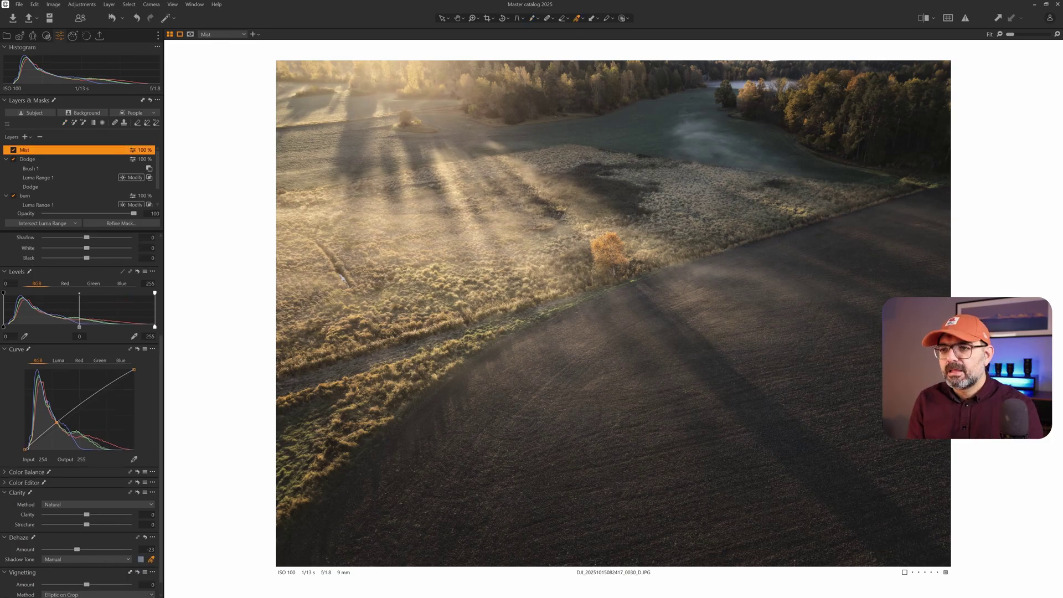
# Add a layer named glow with a large radial gradient mask centred on the sunlit tree line and spreading over the field
pyautogui.click(25, 136)
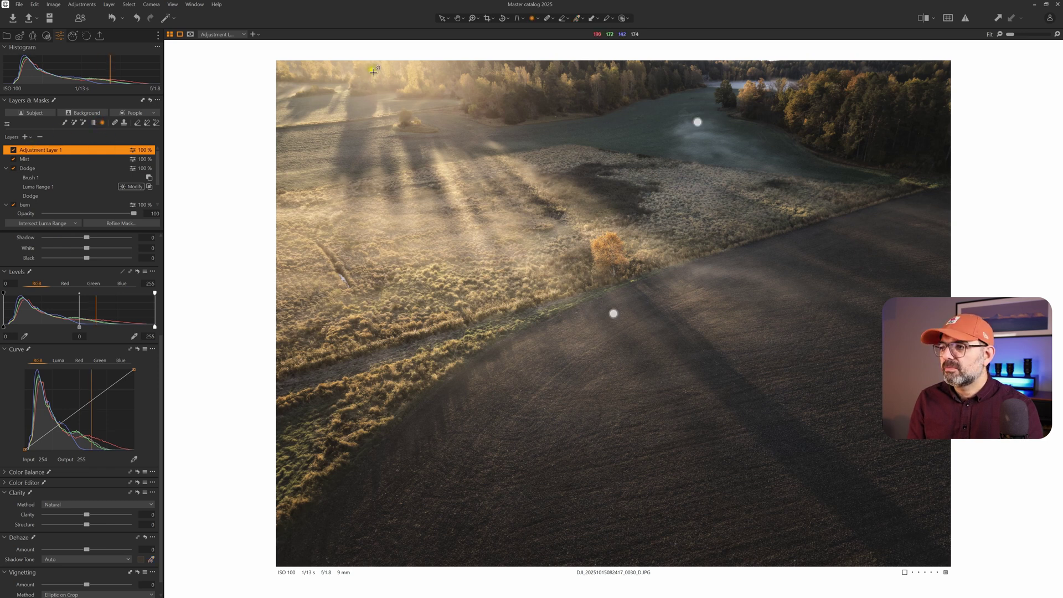
pyautogui.moveTo(389, 67); pyautogui.dragTo(791, 446)
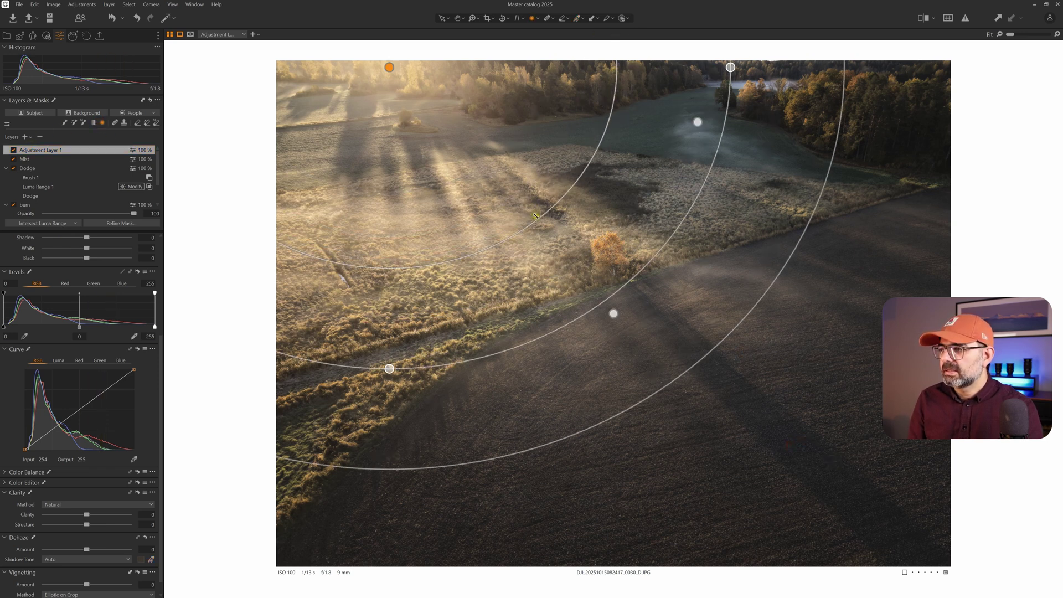
pyautogui.moveTo(535, 216); pyautogui.dragTo(820, 405)
pyautogui.moveTo(365, 284); pyautogui.dragTo(475, 243)
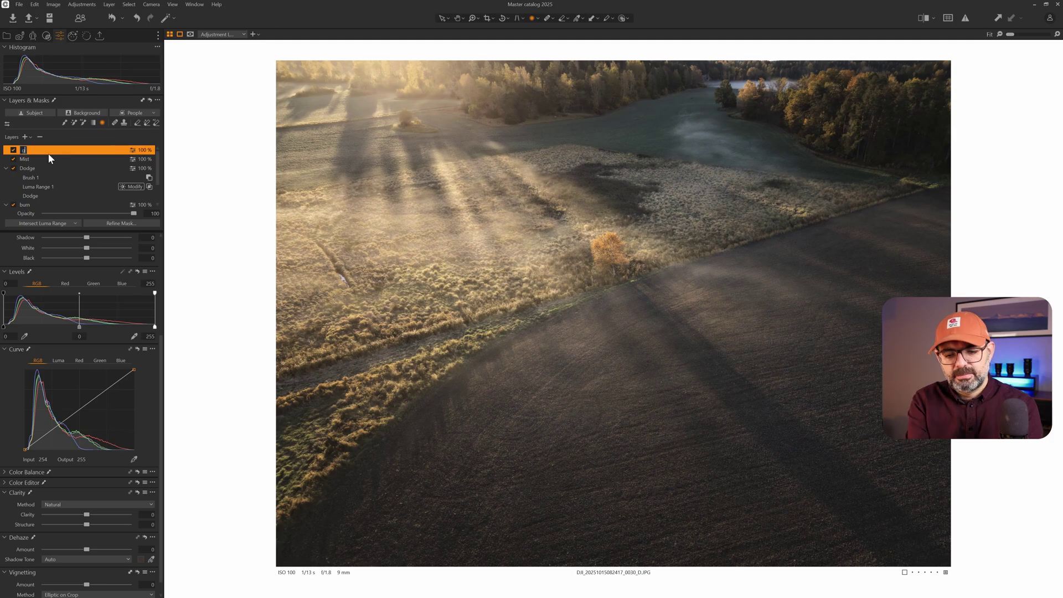
pyautogui.write('glow')
pyautogui.press('Return')
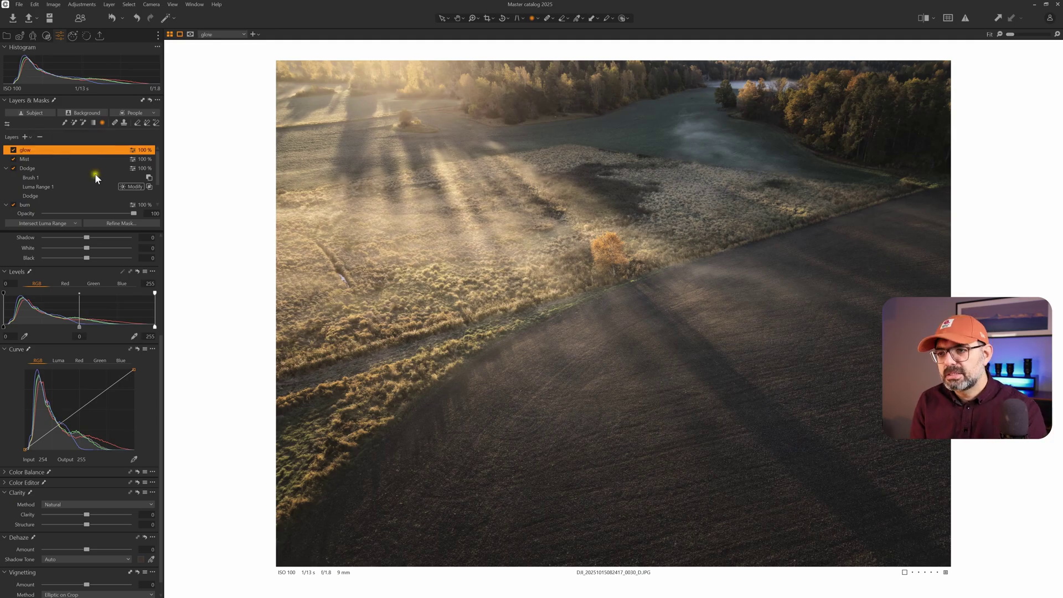
# Apply the custom style glow-local to the glow layer and set the layer's opacity to 38
pyautogui.click(105, 150)
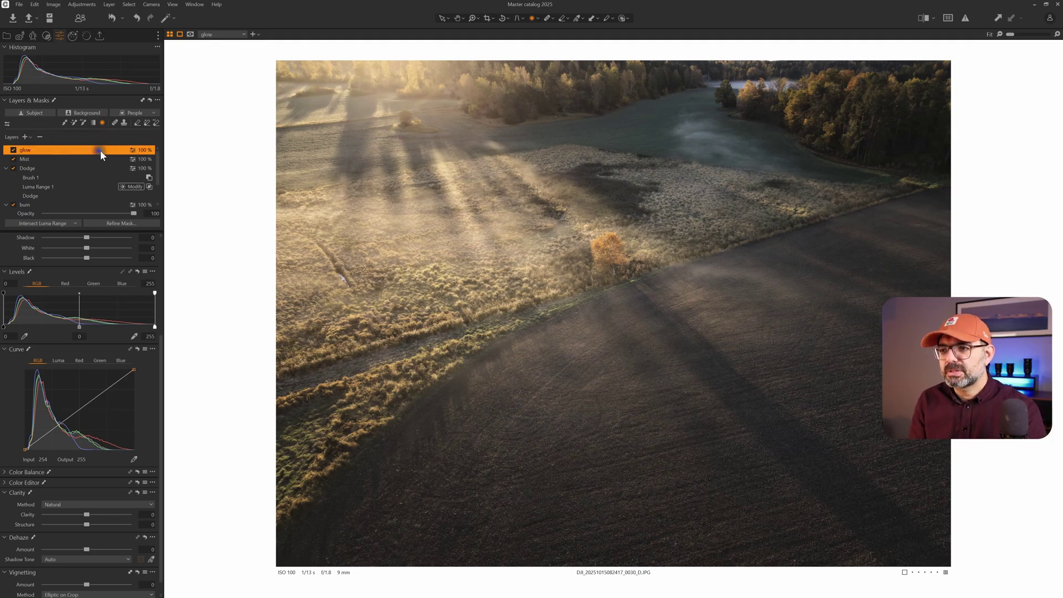
pyautogui.rightClick(101, 150)
pyautogui.rightClick(70, 148)
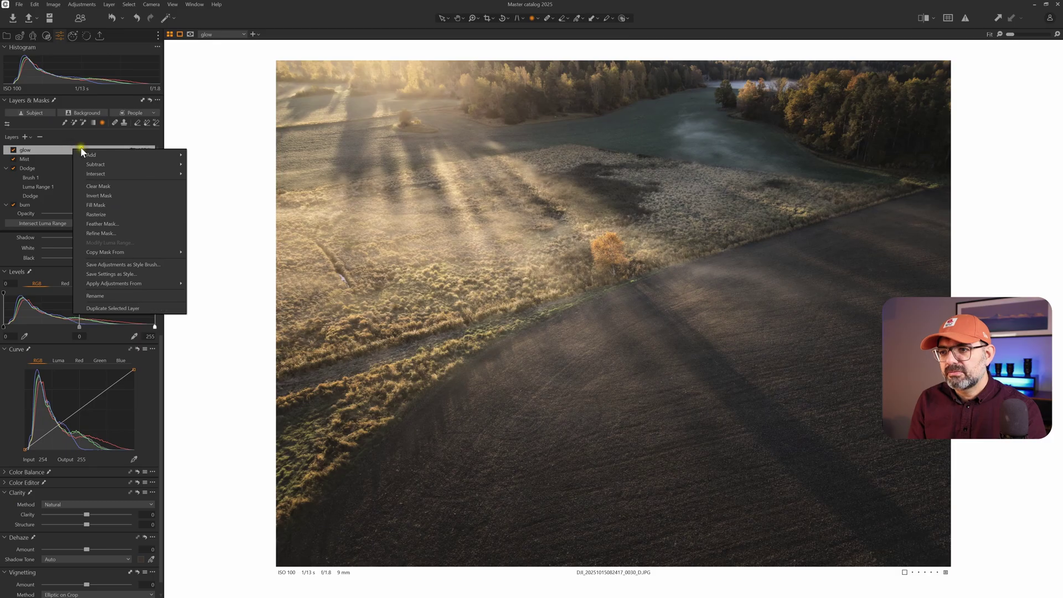
pyautogui.click(158, 284)
pyautogui.click(233, 289)
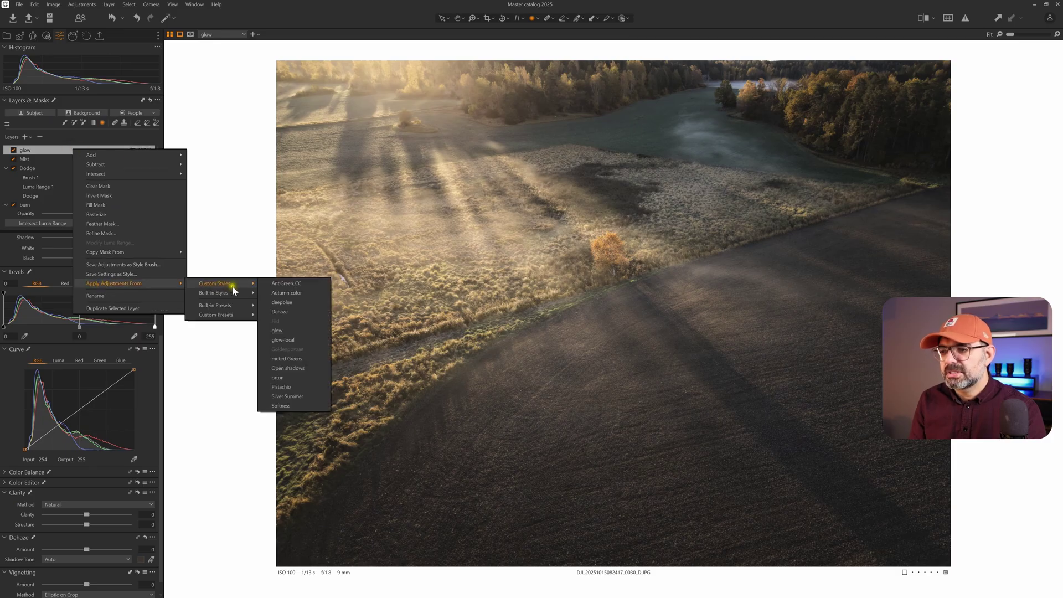
pyautogui.click(279, 330)
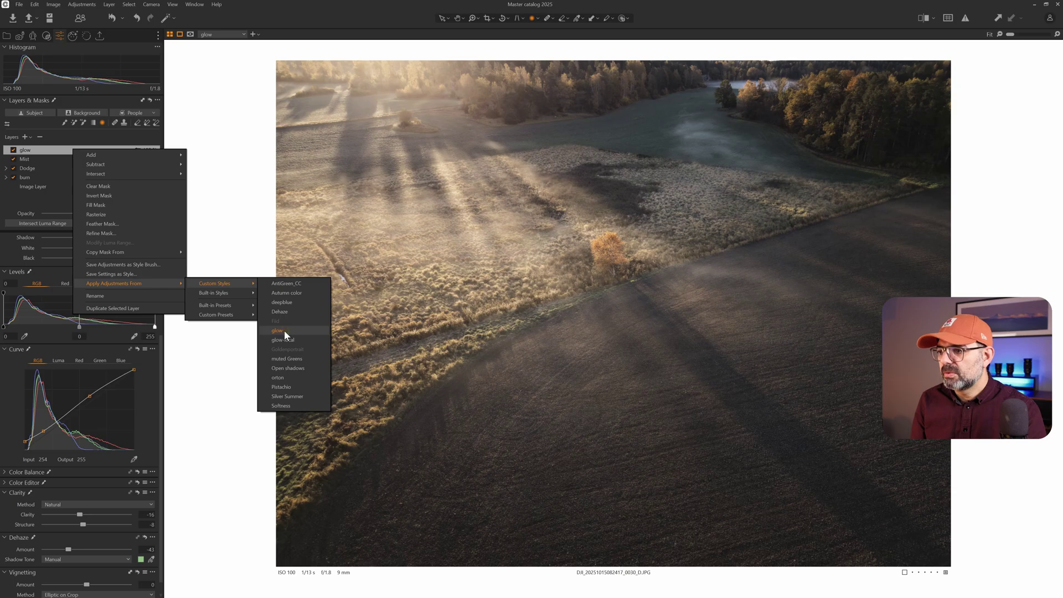
pyautogui.click(280, 340)
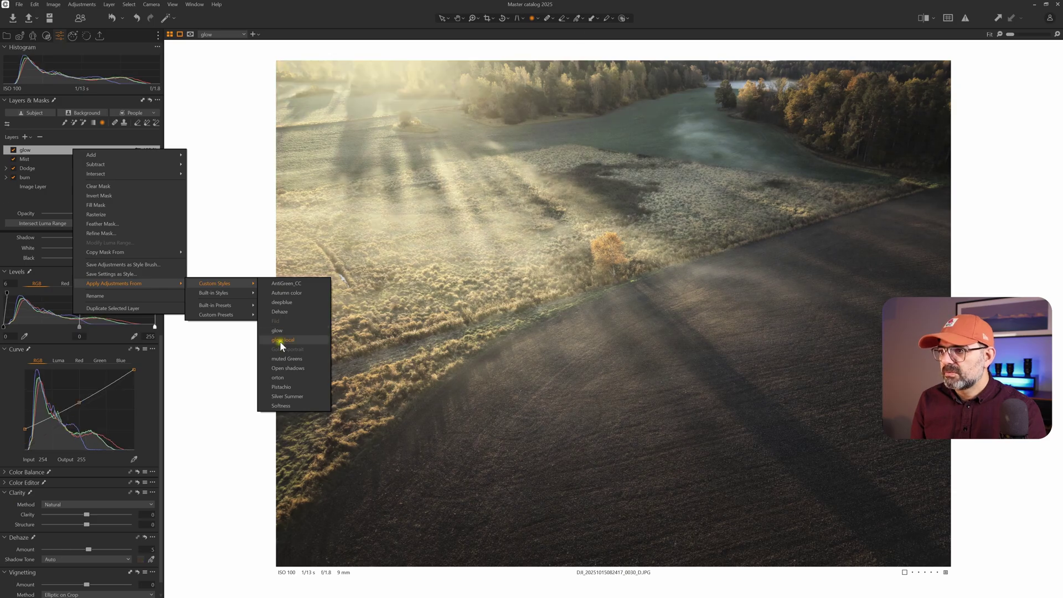
pyautogui.click(281, 341)
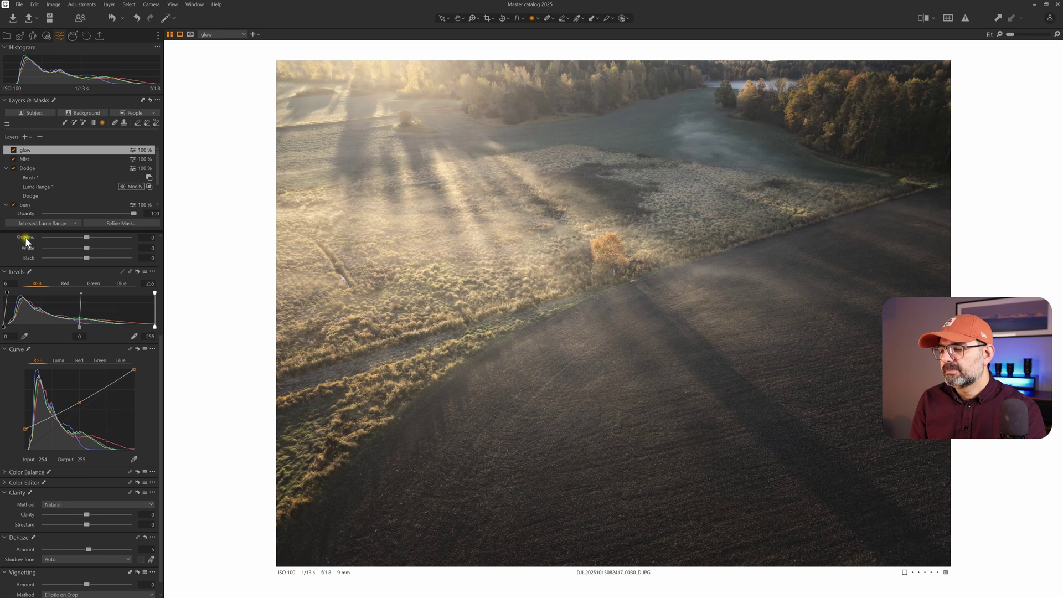
pyautogui.click(71, 214)
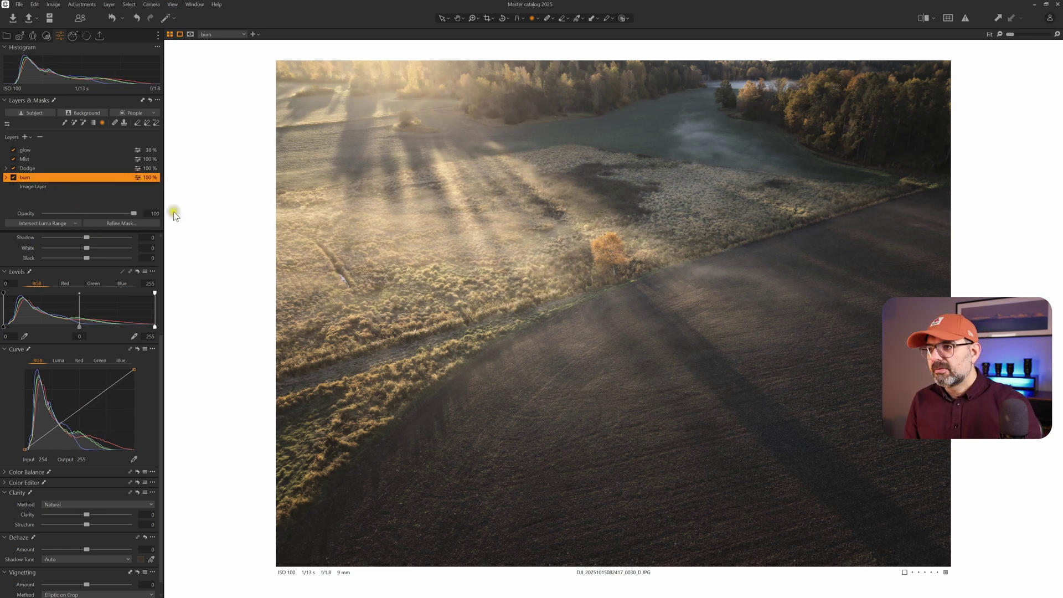
# Compare the edited field photo with its original by toggling the full before/after view several times
pyautogui.press('y')
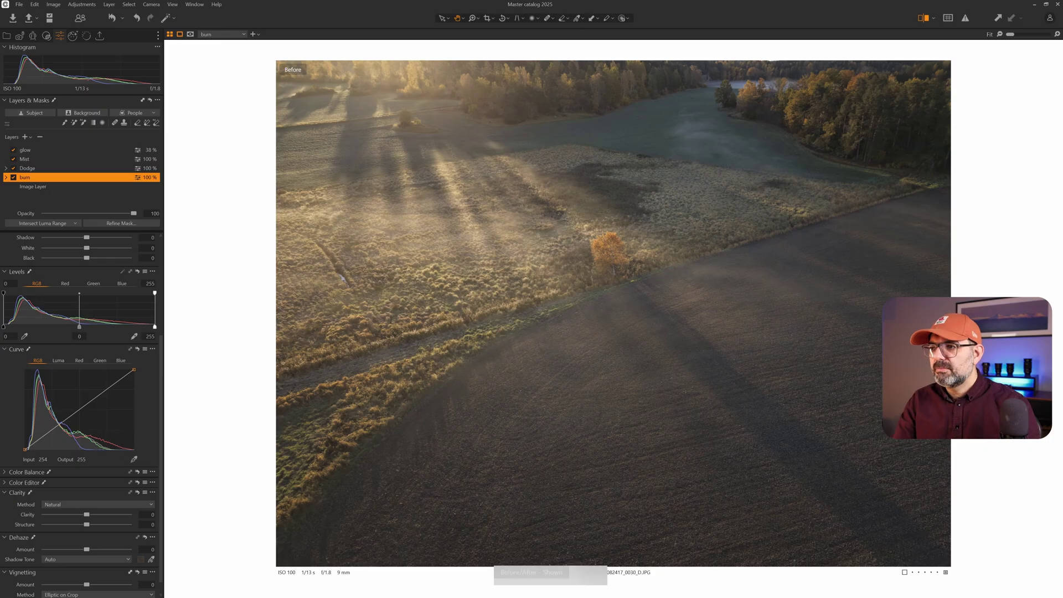
pyautogui.press('y')
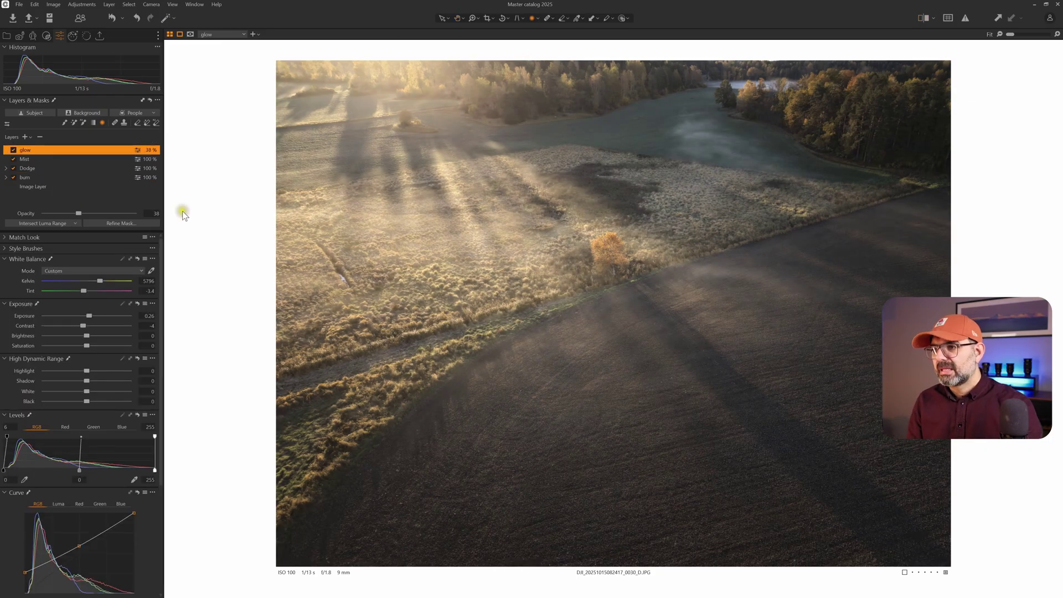
pyautogui.press('y')
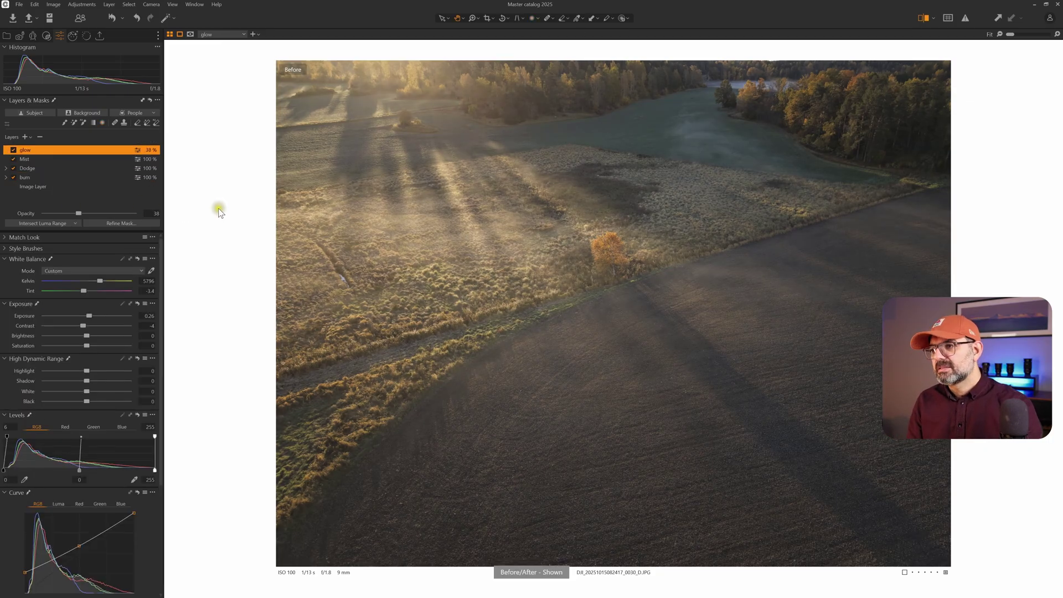
pyautogui.press('y')
pyautogui.press('y')
pyautogui.press('y')
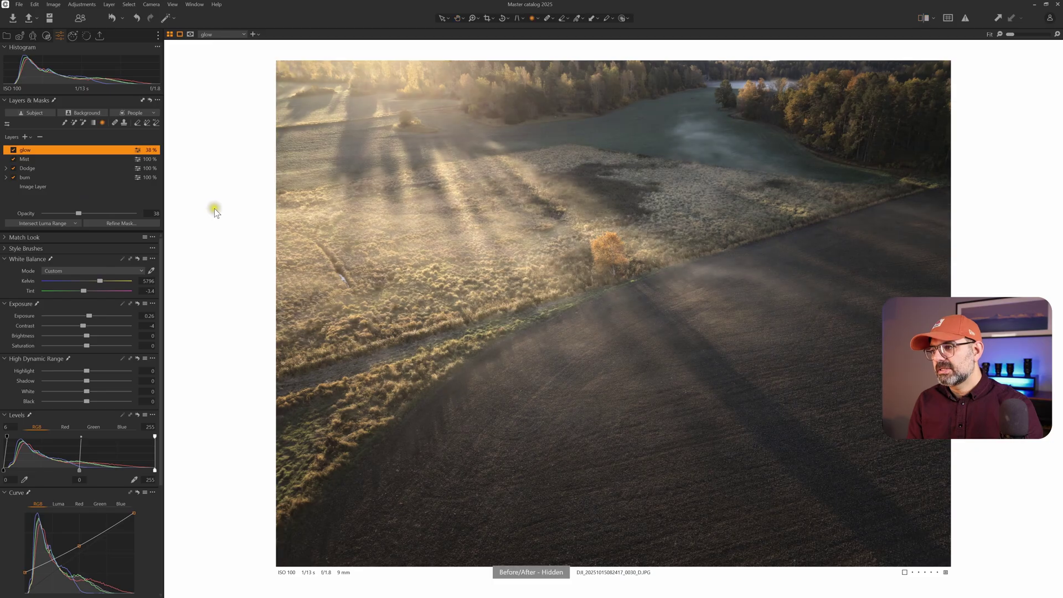